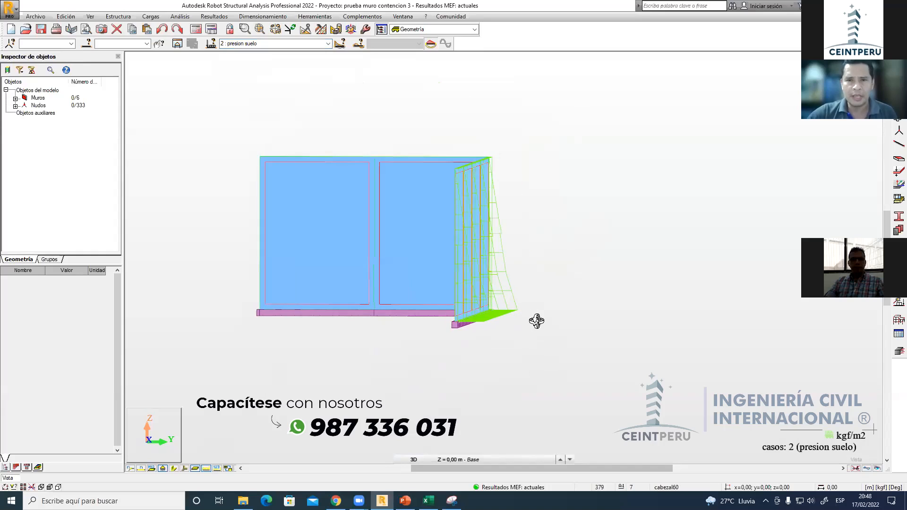
- Show the load values of the soil pressure case on the walls, examine them in side view, and hide them again
left_click_drag(539, 247, 610, 214)
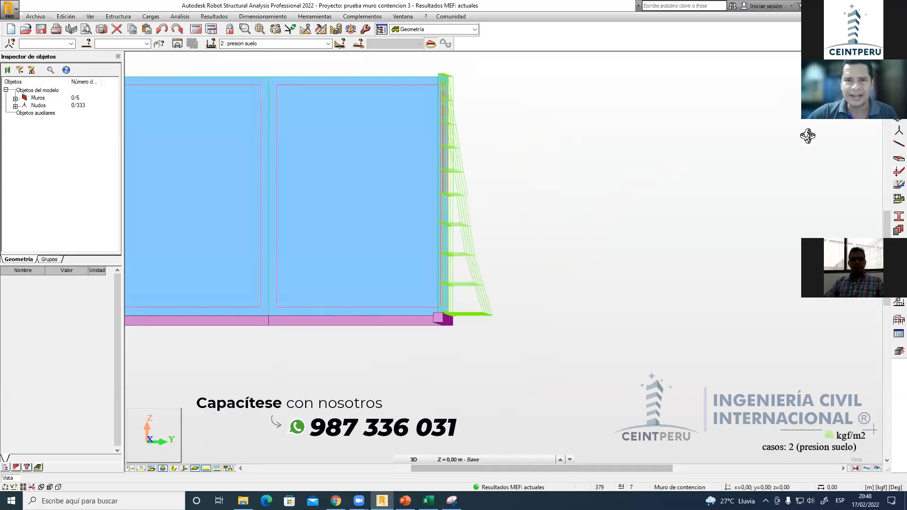
right_click(539, 184)
left_click(541, 183)
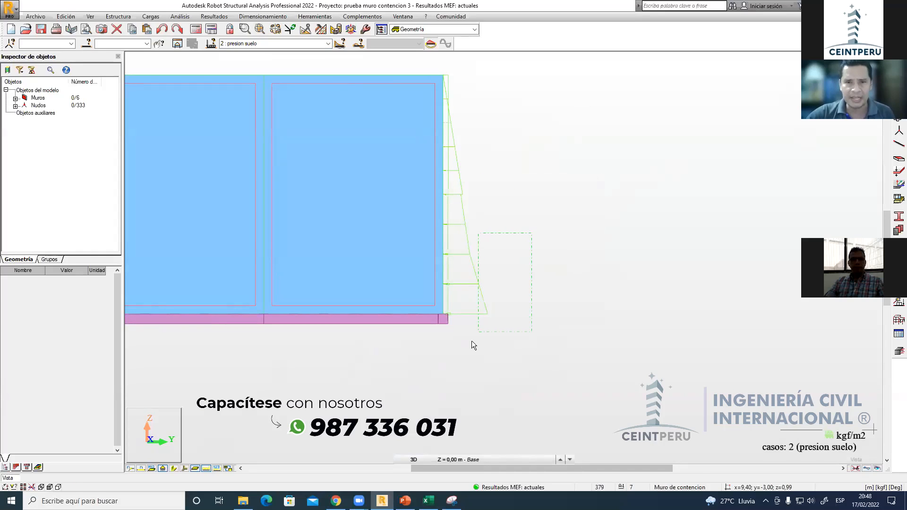
left_click(217, 468)
scroll(536, 326, "down", 5)
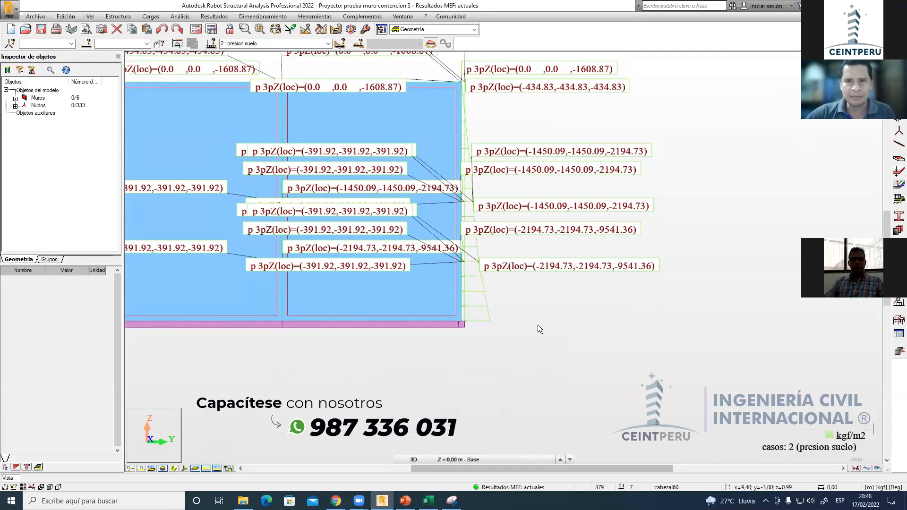
middle_click_drag(593, 298, 597, 304)
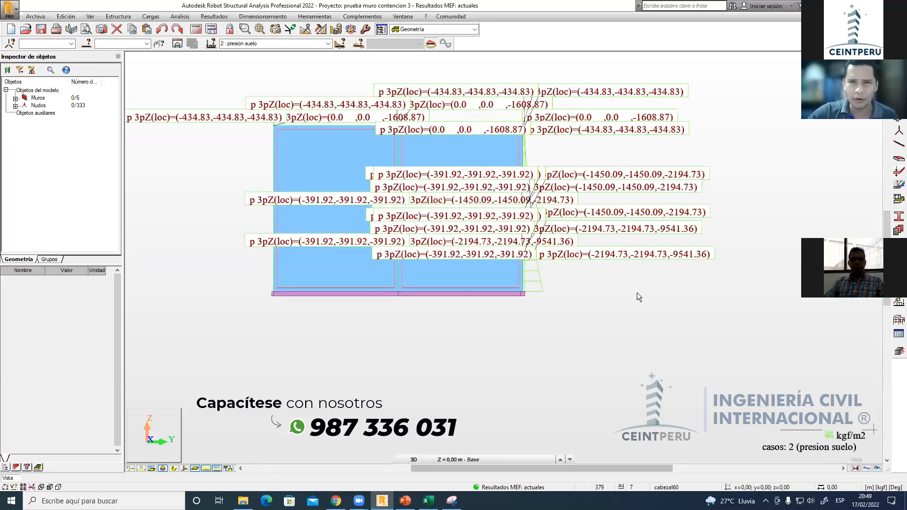
middle_click_drag(633, 305, 624, 322)
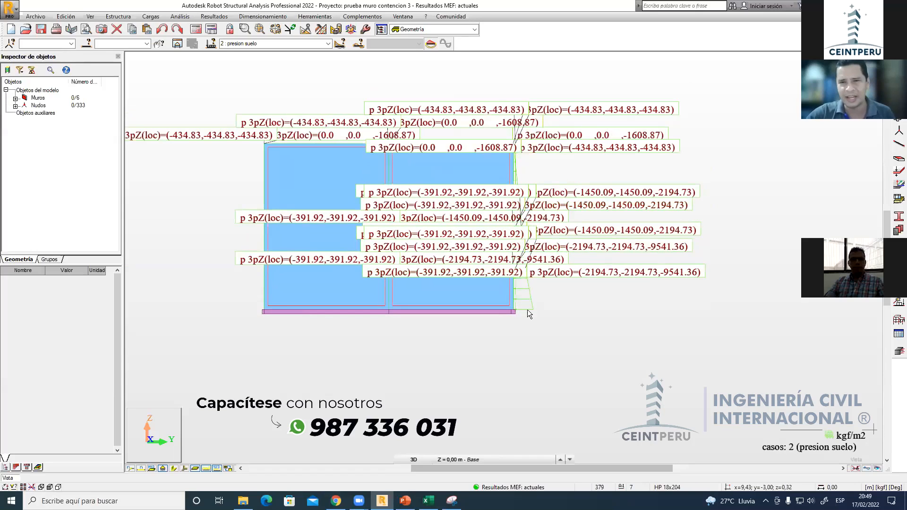
middle_click_drag(621, 324, 663, 317)
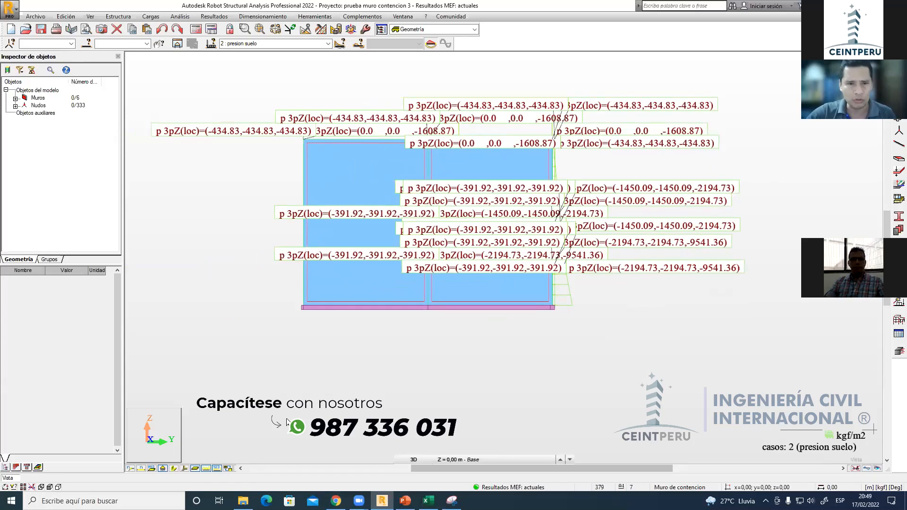
left_click(218, 468)
- Inspect the soil pressure diagrams on both retaining walls from several sides with 3D rotation
middle_click_drag(592, 331, 567, 345)
right_click(566, 213)
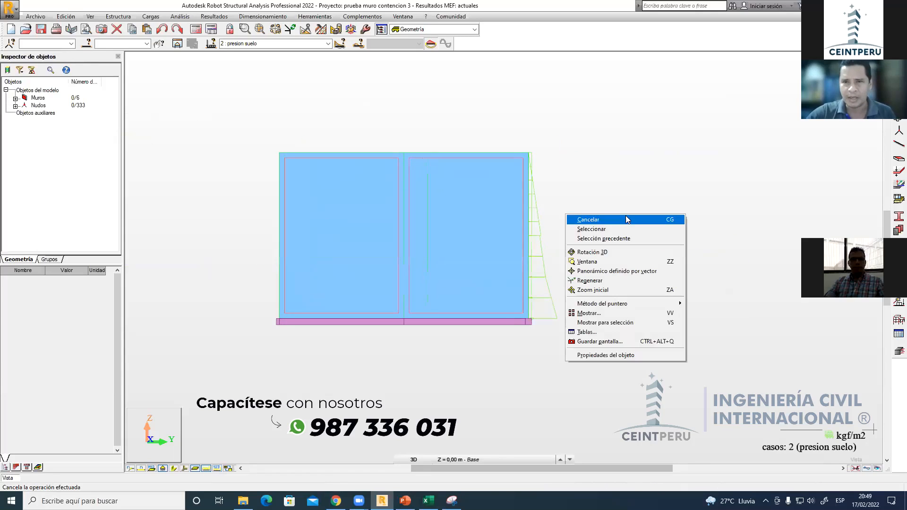
left_click(613, 252)
left_click_drag(569, 285, 571, 287)
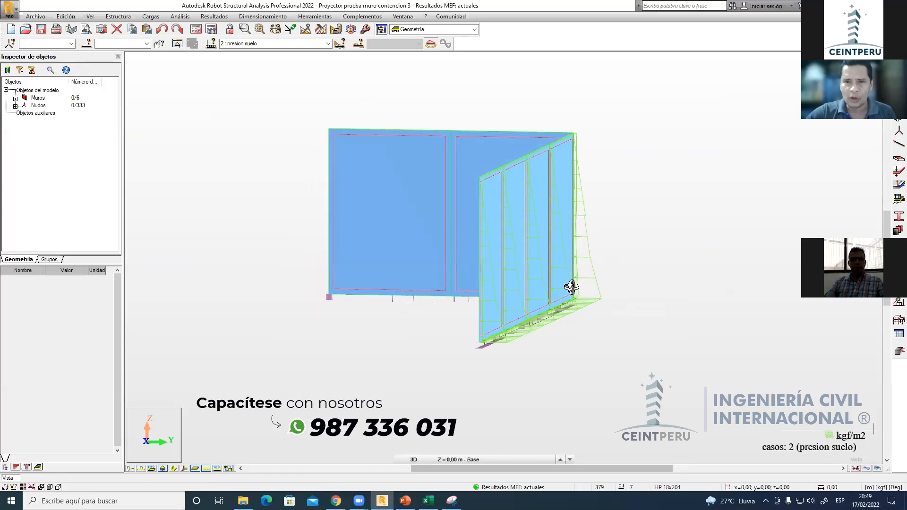
scroll(588, 229, "up", 2)
scroll(516, 320, "down", 2)
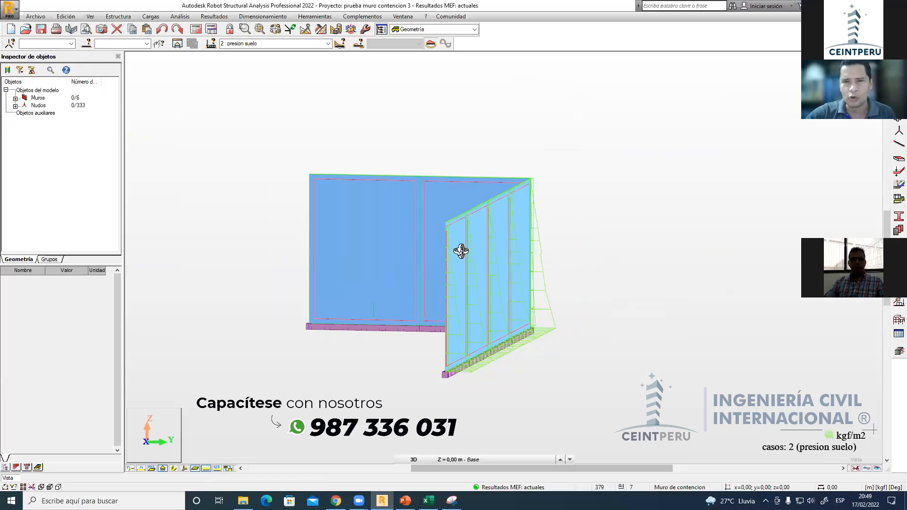
left_click_drag(573, 313, 614, 192)
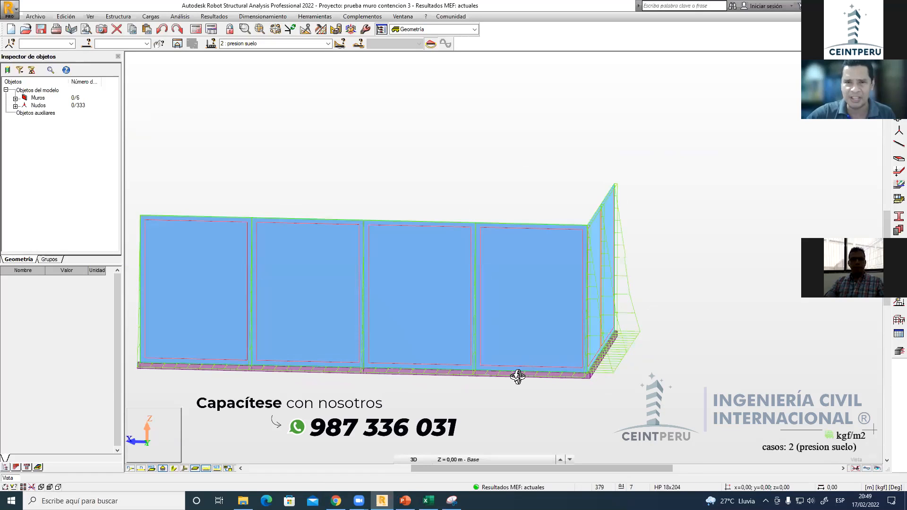
left_click_drag(569, 370, 402, 350)
scroll(402, 350, "down", 2)
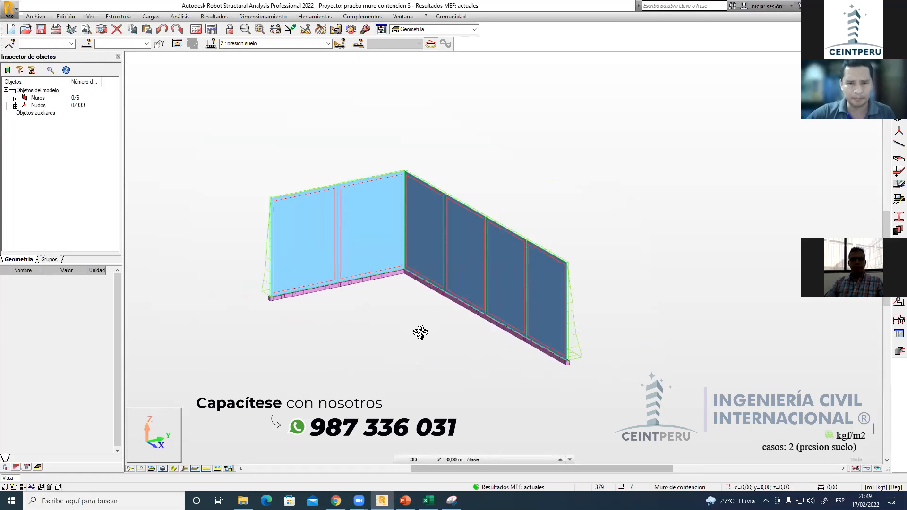
left_click_drag(418, 310, 445, 312)
right_click(357, 289)
left_click(378, 296)
- Open the soil pressure calculator for defining a special load on panels in the presion suelo case
left_click(151, 17)
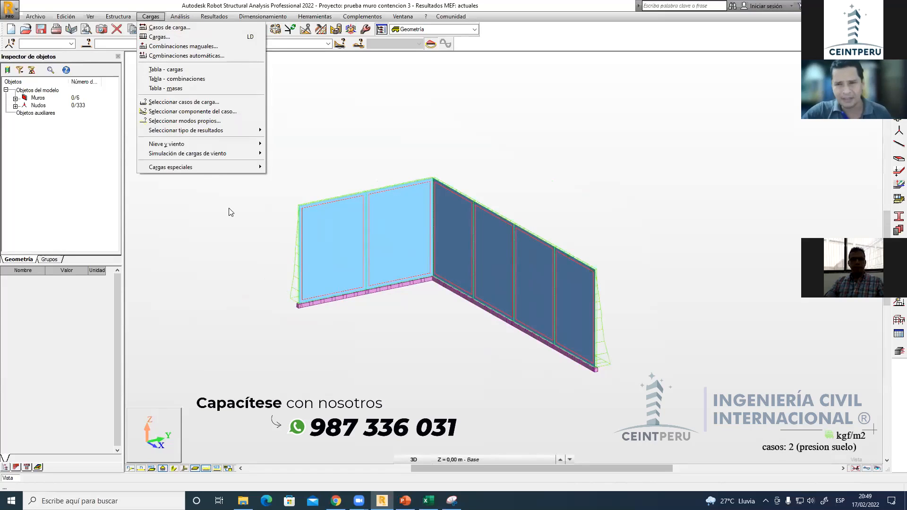
mouse_move(243, 170)
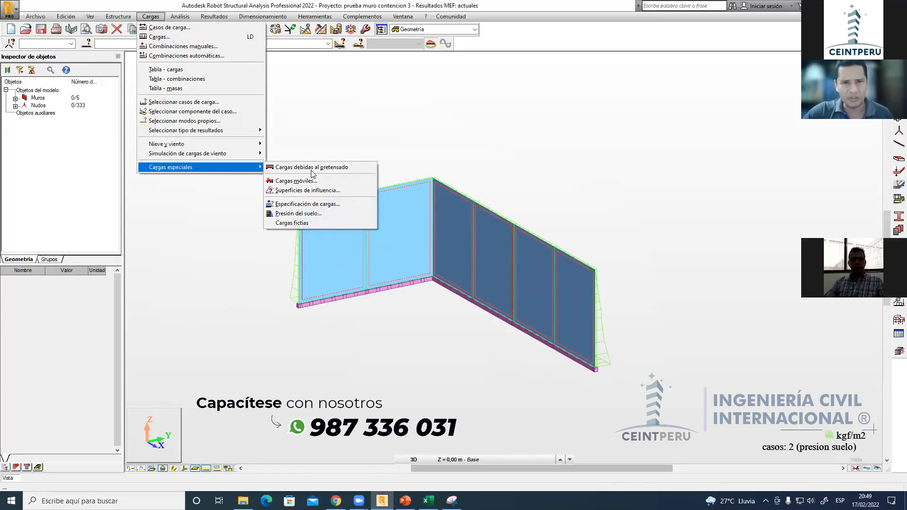
left_click(302, 213)
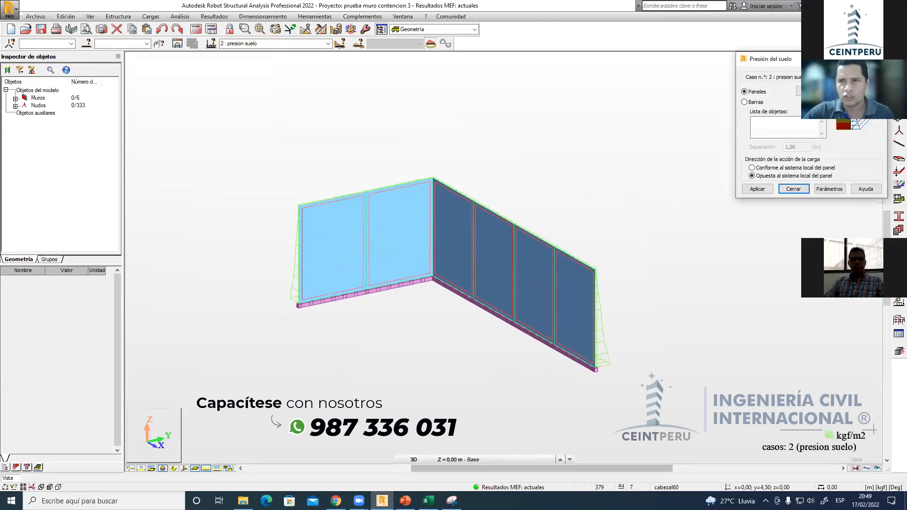
left_click(740, 278)
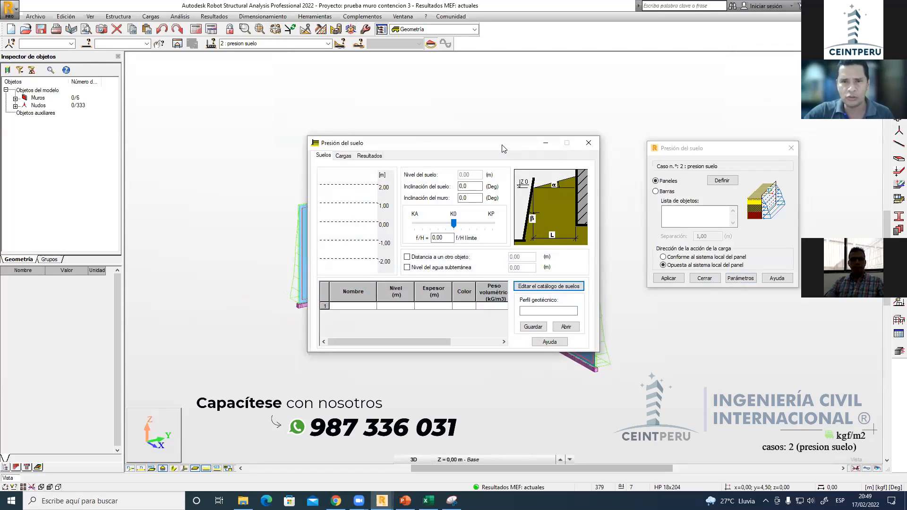
left_click_drag(506, 146, 534, 85)
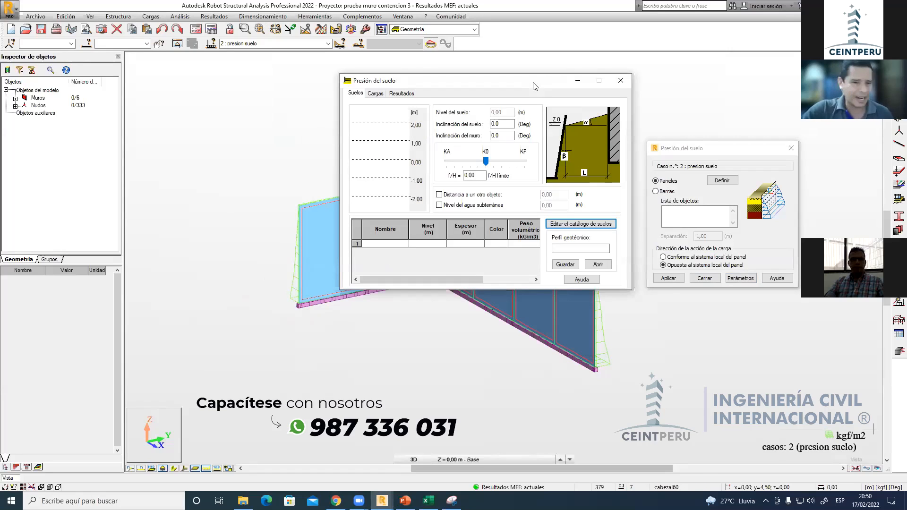
- Define two soil layers in the soil table, choosing Fine gravel for both
left_click(401, 243)
left_click(405, 244)
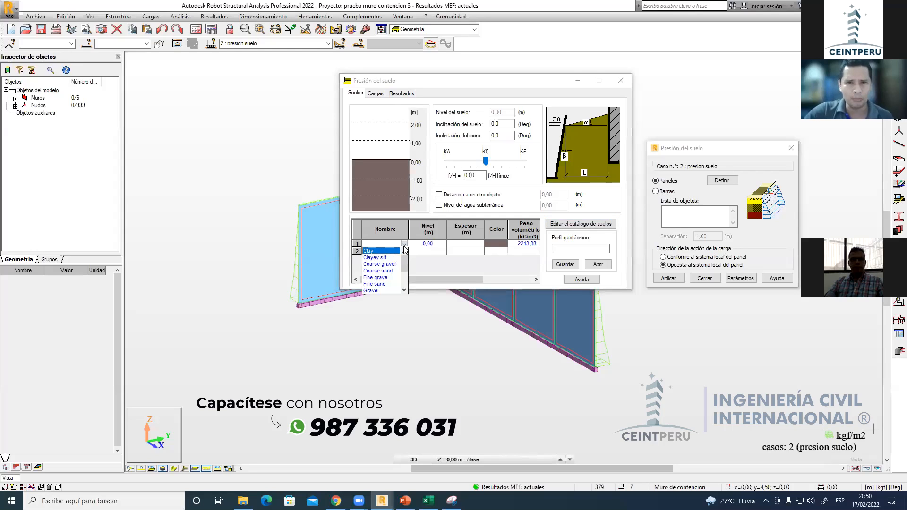
left_click(380, 277)
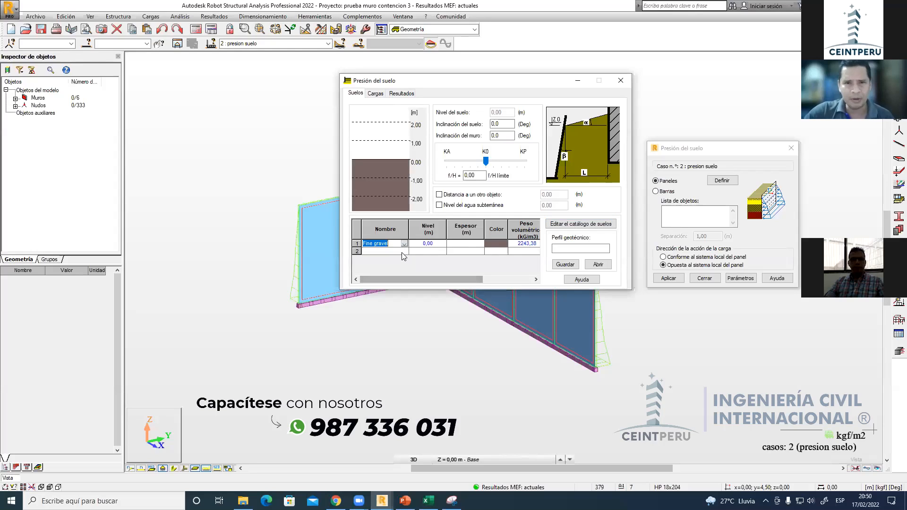
left_click(404, 251)
left_click(386, 285)
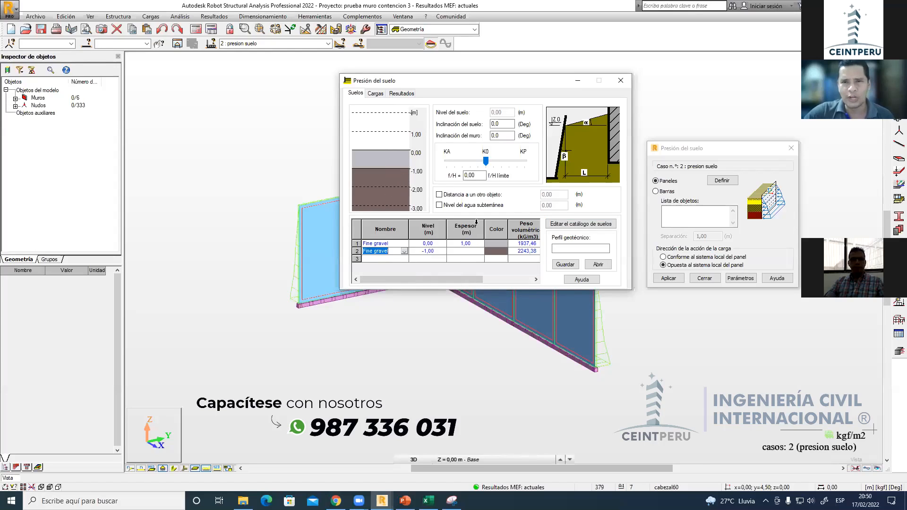
- Set the color of the second Fine gravel layer to orange, with the pressure coefficient left at K0
left_click_drag(482, 280, 430, 279)
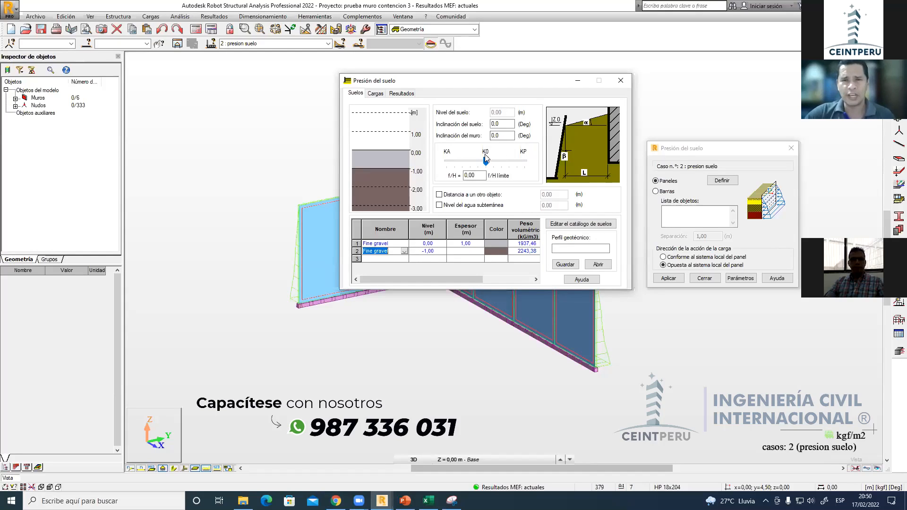
mouse_move(486, 161)
left_mouse_down()
mouse_move(444, 164)
mouse_move(528, 163)
mouse_move(451, 164)
mouse_move(486, 162)
left_mouse_up()
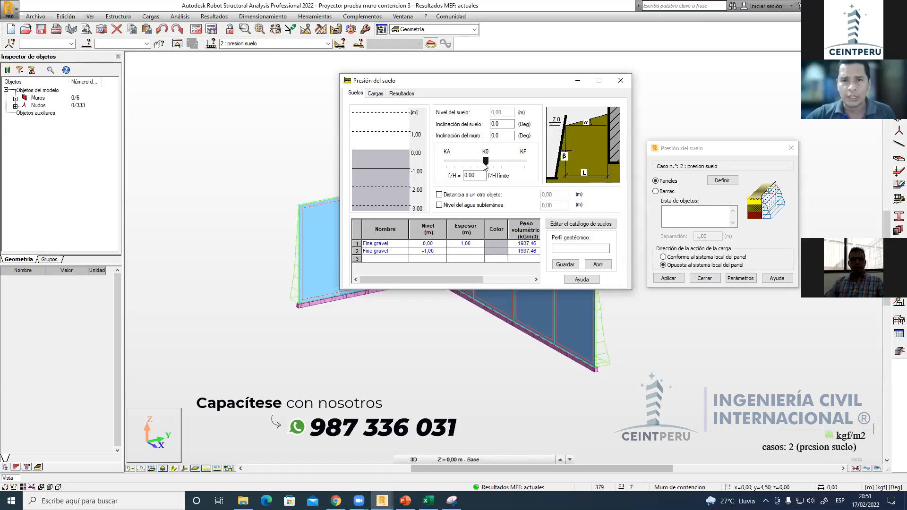
left_click(499, 255)
left_click(454, 165)
left_click(466, 254)
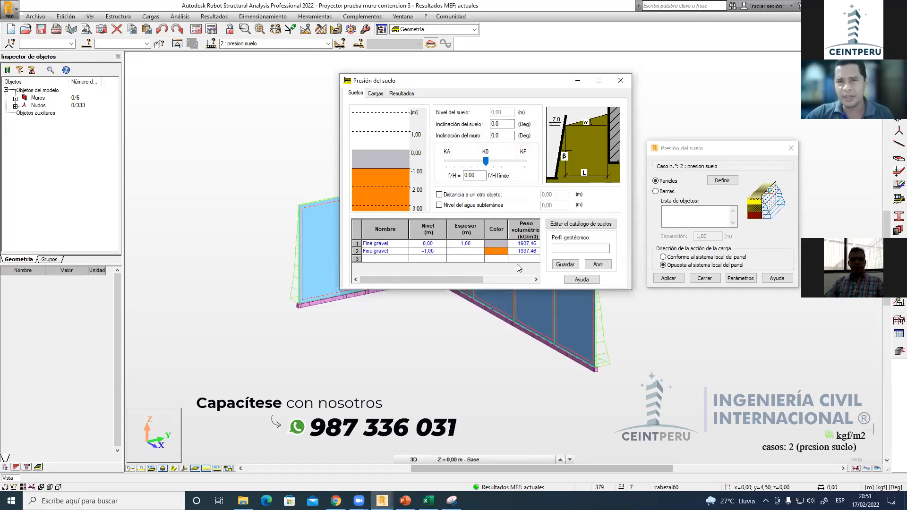
- Enable the groundwater level for the soil profile and set it to -2 m
left_click(458, 208)
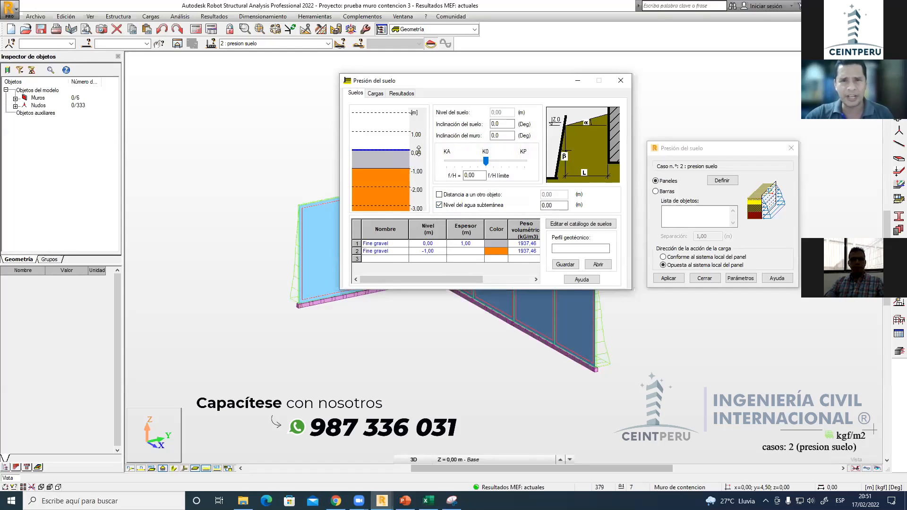
double_click(553, 206)
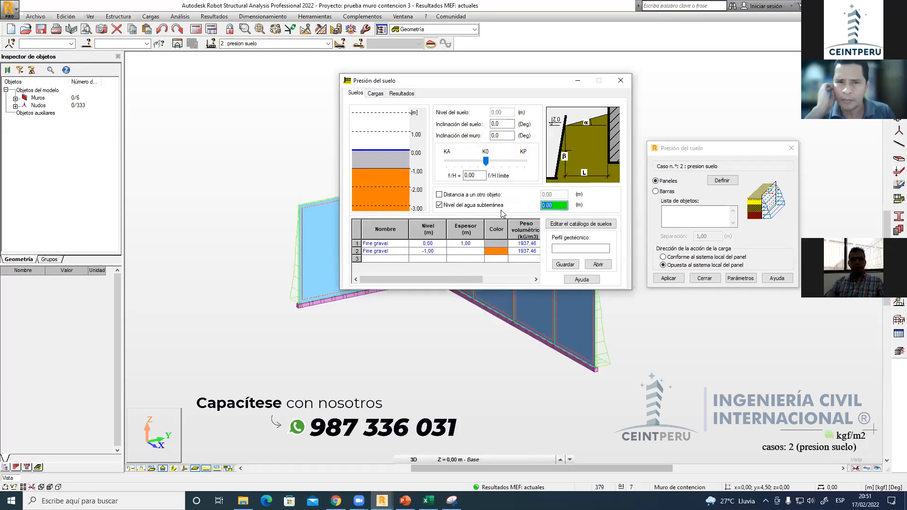
key("BackSpace")
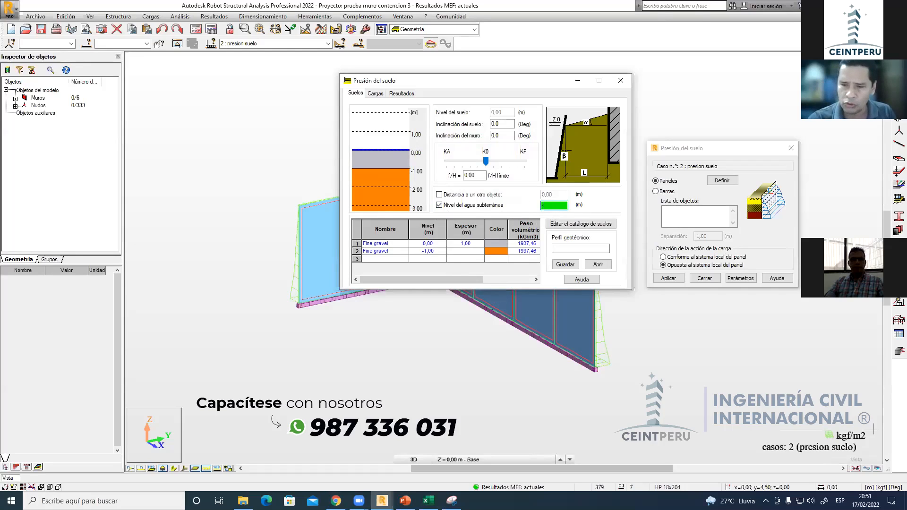
type("2")
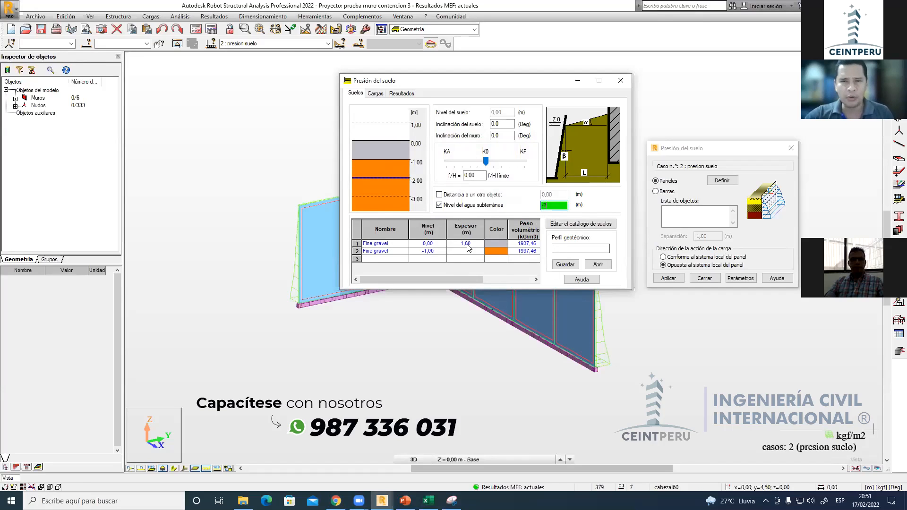
- Review the surcharge load options, the resulting soil pressure diagram and the calculation note, and close the note
left_click(376, 93)
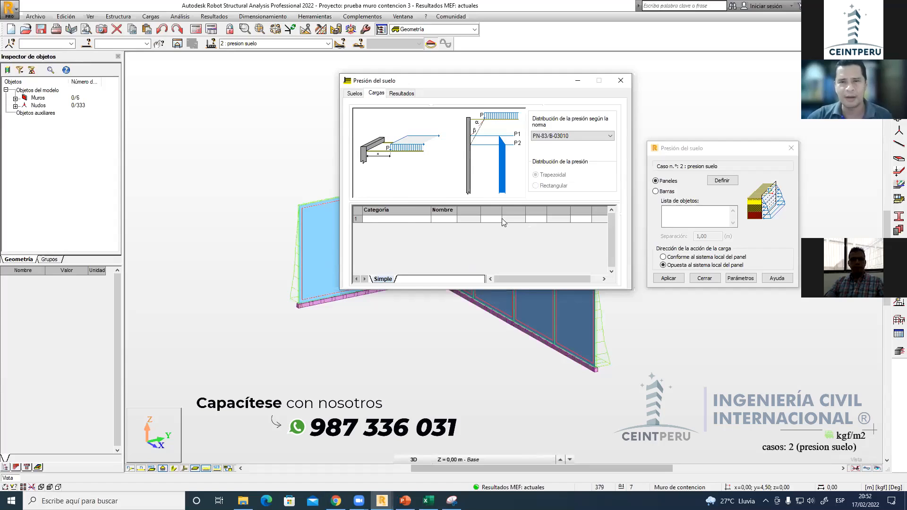
left_click(399, 94)
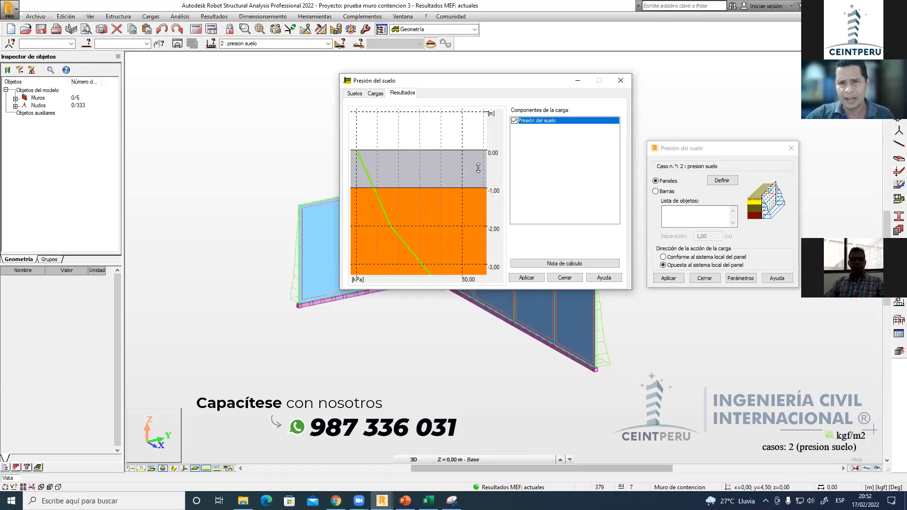
left_click(574, 264)
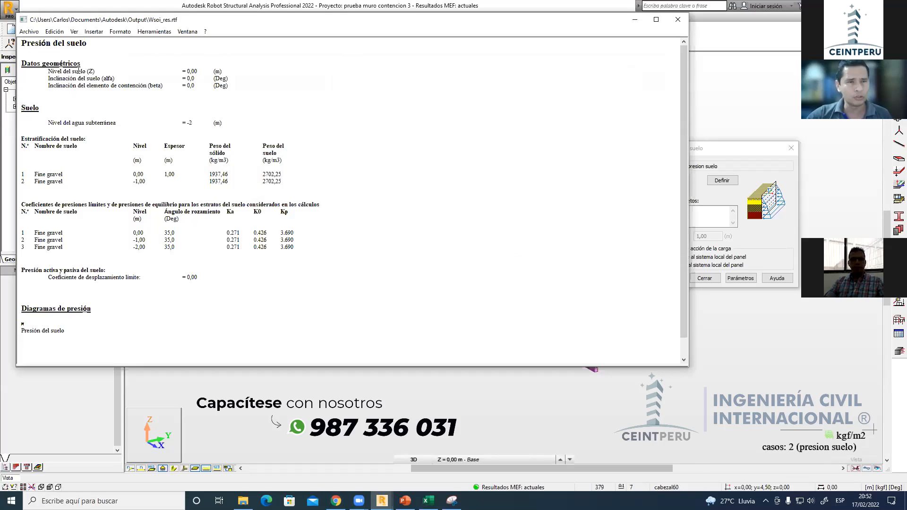
left_click_drag(78, 71, 297, 244)
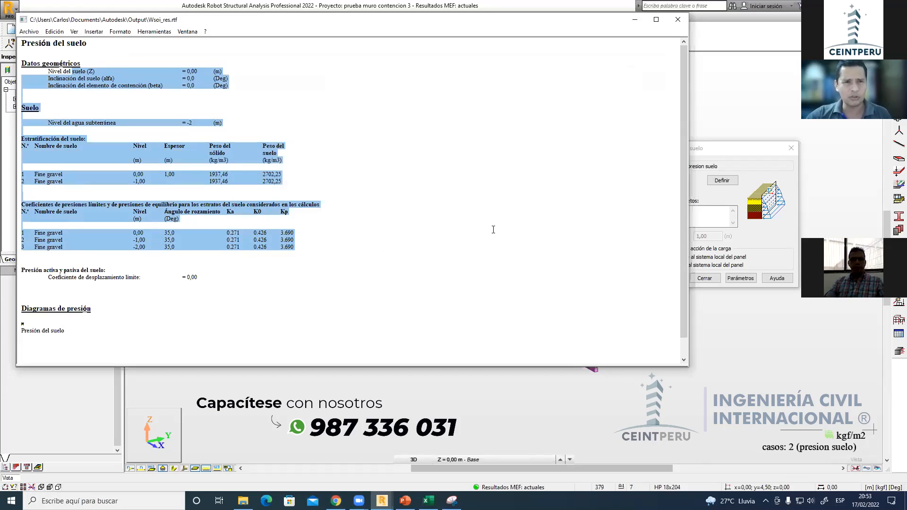
scroll(684, 133, "down", 1)
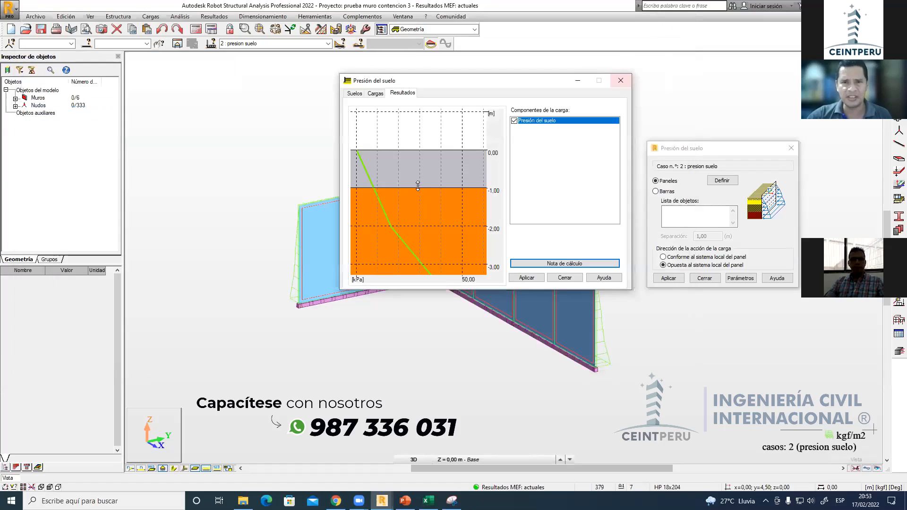
left_click(678, 20)
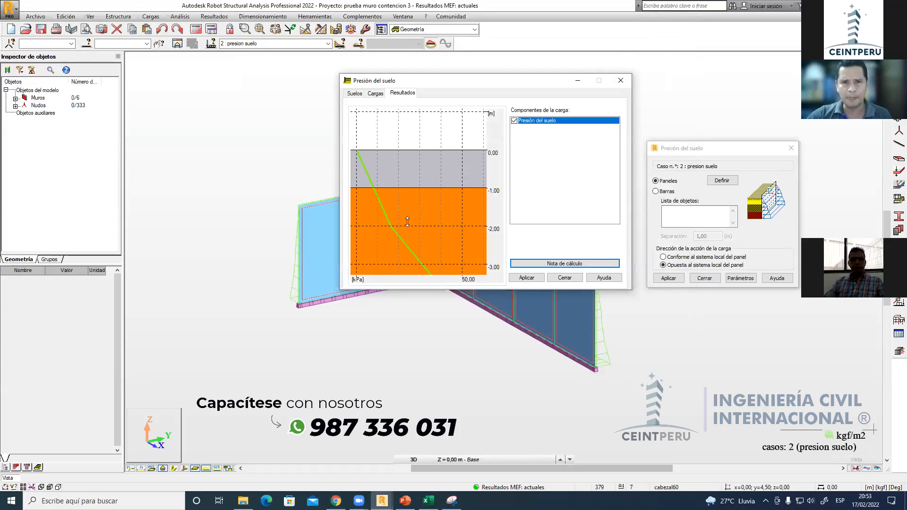
- Close the soil pressure calculator and the soil pressure load dialog without applying the load
mouse_move(408, 207)
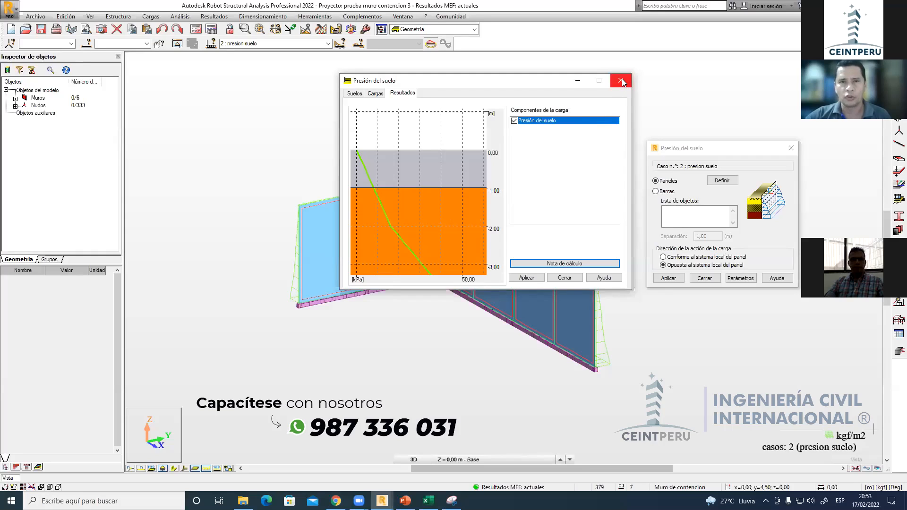
left_click(566, 279)
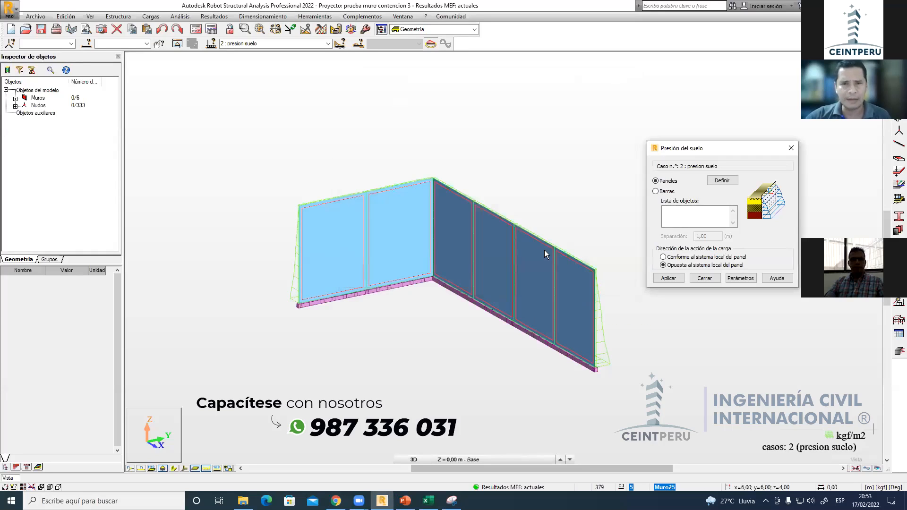
left_click(704, 278)
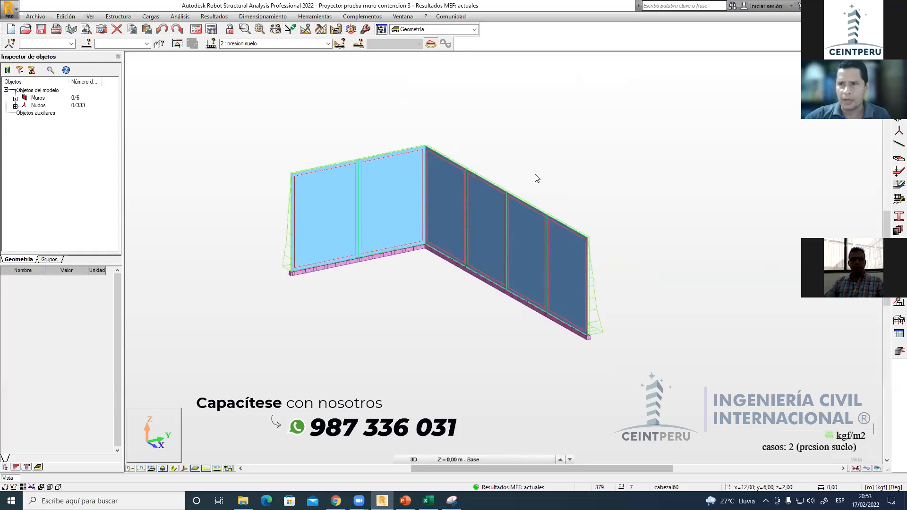
mouse_move(651, 232)
middle_mouse_down()
mouse_move(623, 218)
mouse_move(638, 222)
middle_mouse_up()
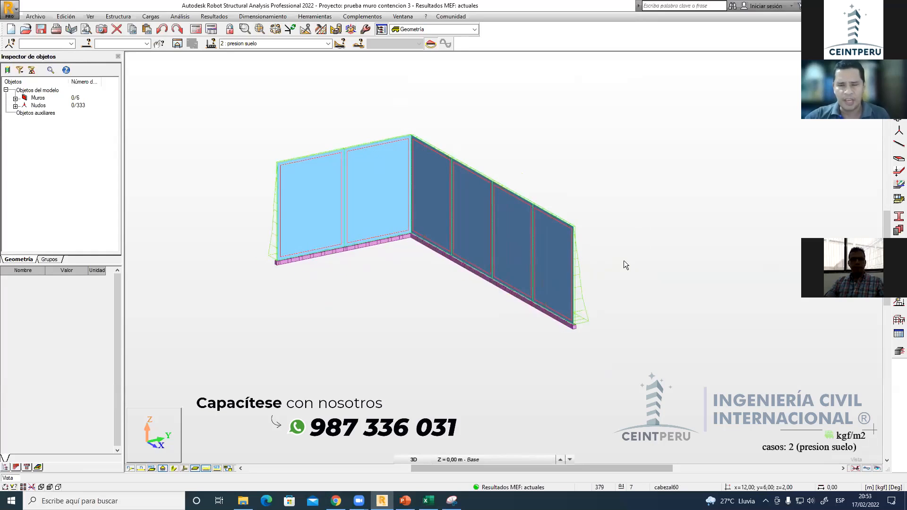
scroll(594, 356, "up", 3)
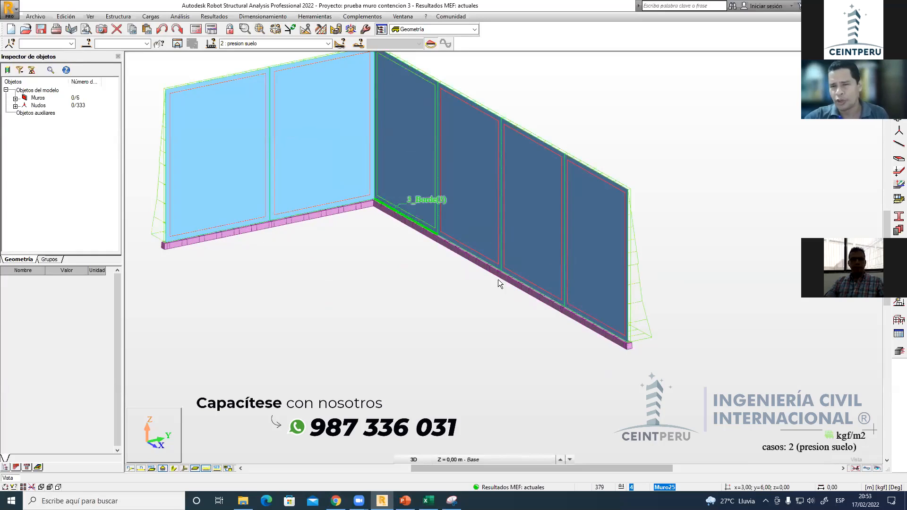
scroll(583, 385, "down", 3)
scroll(447, 349, "up", 2)
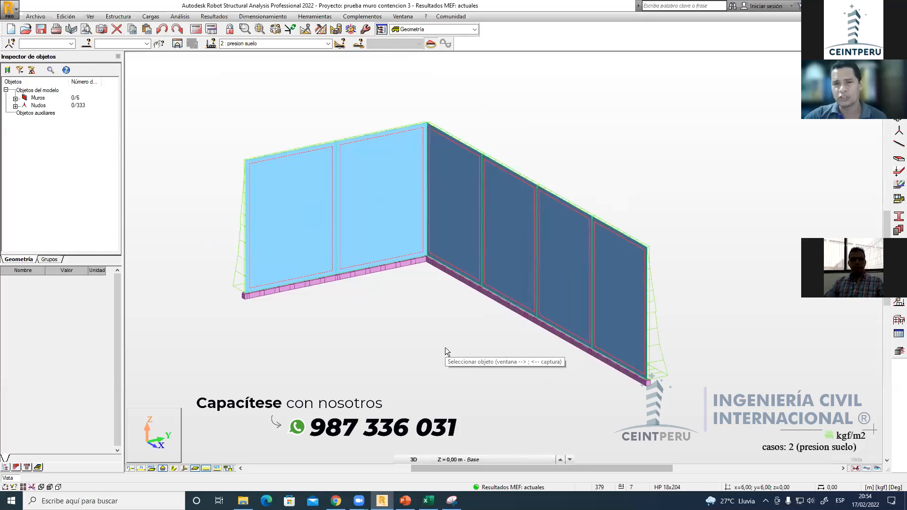
middle_click_drag(507, 302, 484, 306)
middle_click_drag(610, 130, 612, 144)
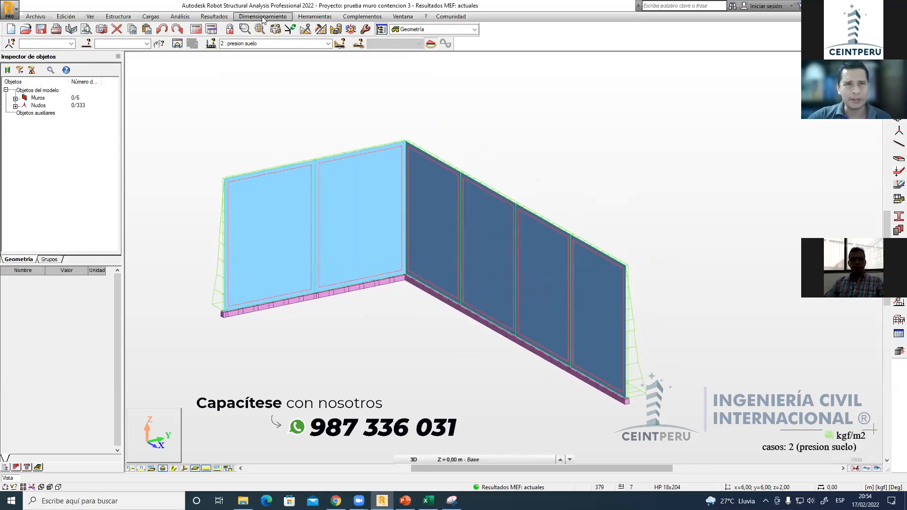
- Display the panel results map of the xx moments on the retaining walls for the presion suelo load case
left_click(214, 16)
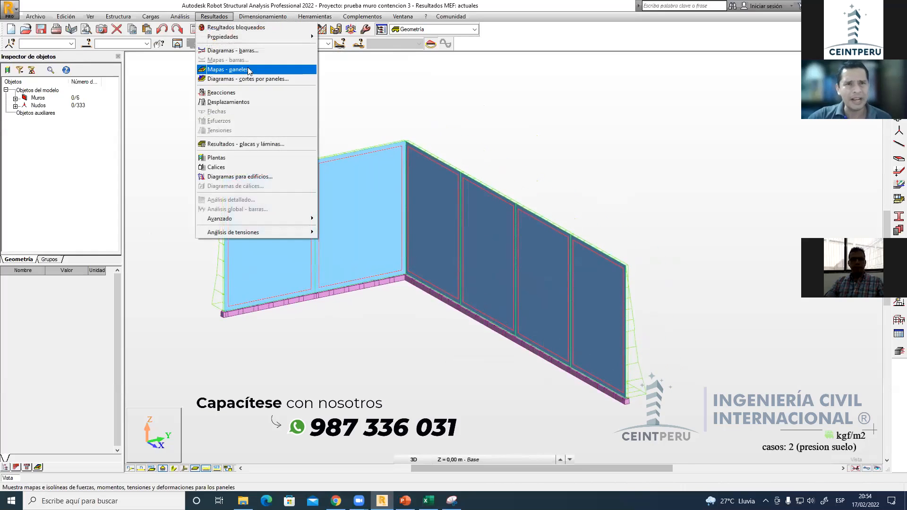
left_click(229, 69)
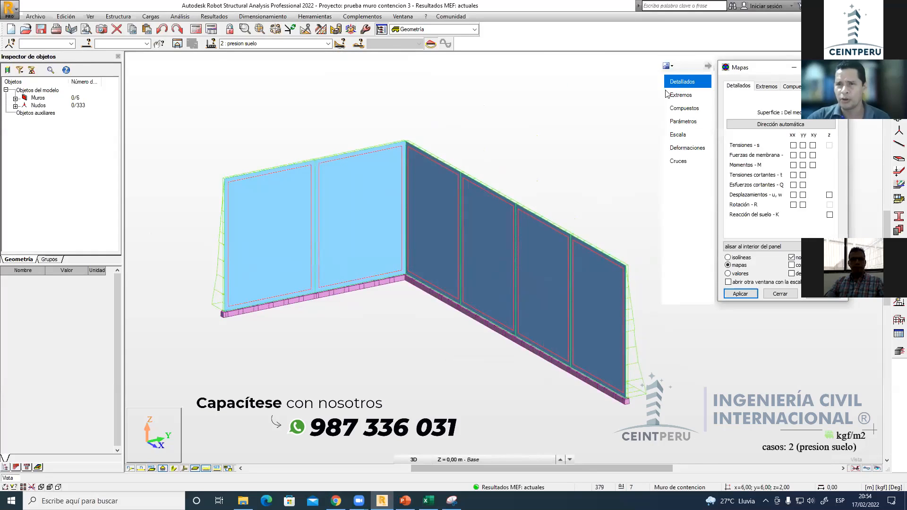
left_click_drag(755, 67, 662, 85)
left_click(700, 183)
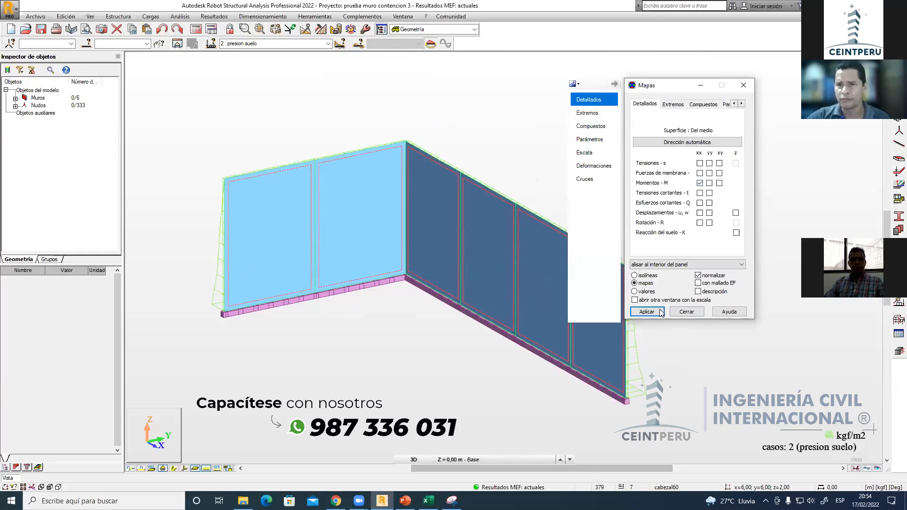
left_click(656, 314)
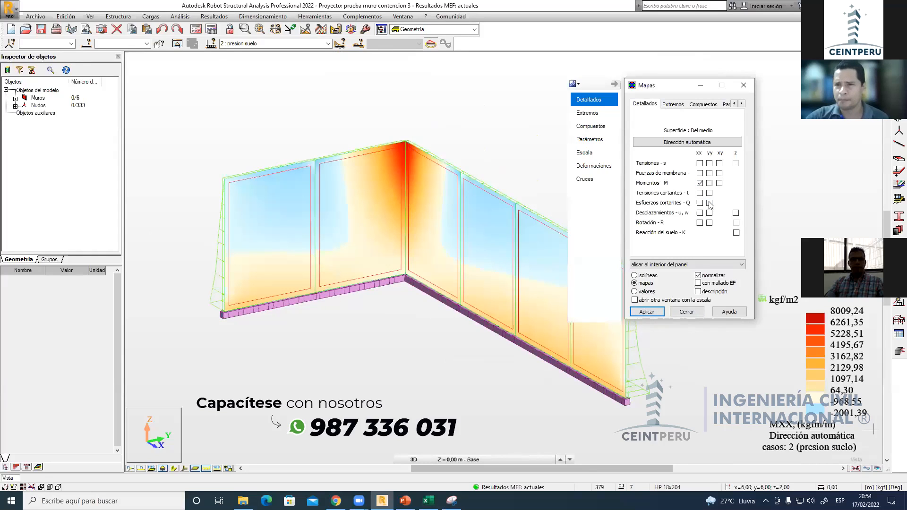
- Switch the panel results map to the yy stresses, followed by the yy and xx displacements
left_click(709, 163)
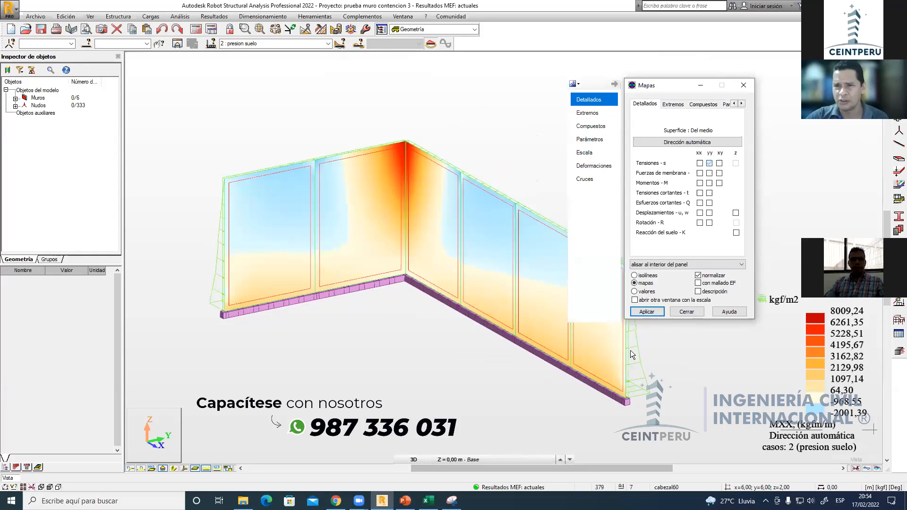
left_click(647, 312)
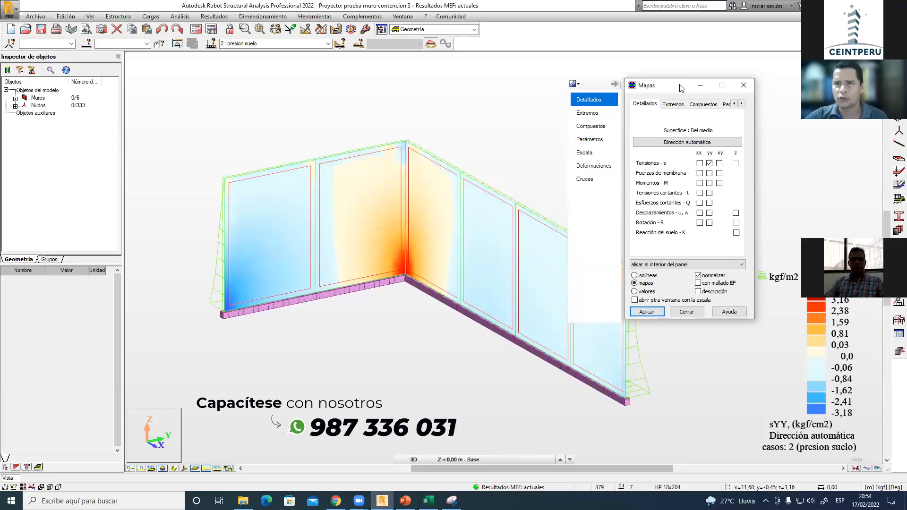
left_click_drag(680, 89, 545, 80)
left_click(574, 156)
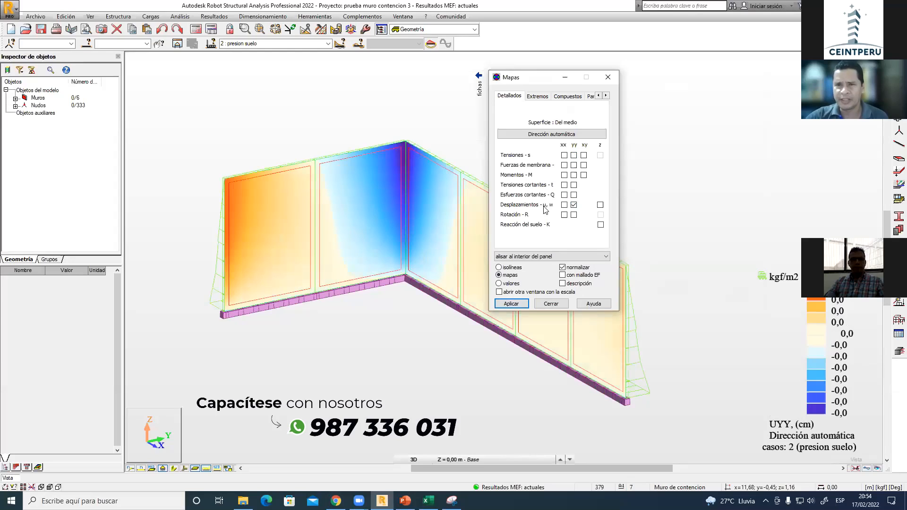
left_click(564, 205)
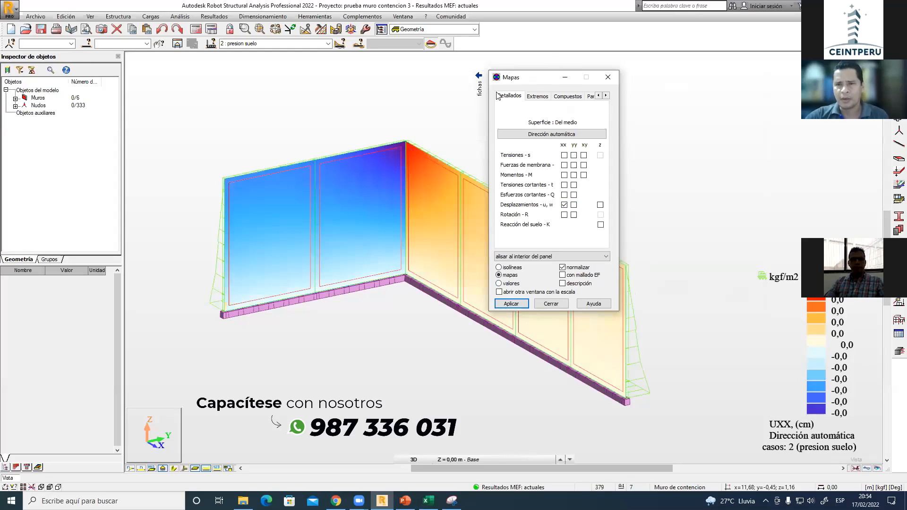
- Remove the displacement map from the wall panels and close the maps dialog
left_click_drag(550, 77, 596, 114)
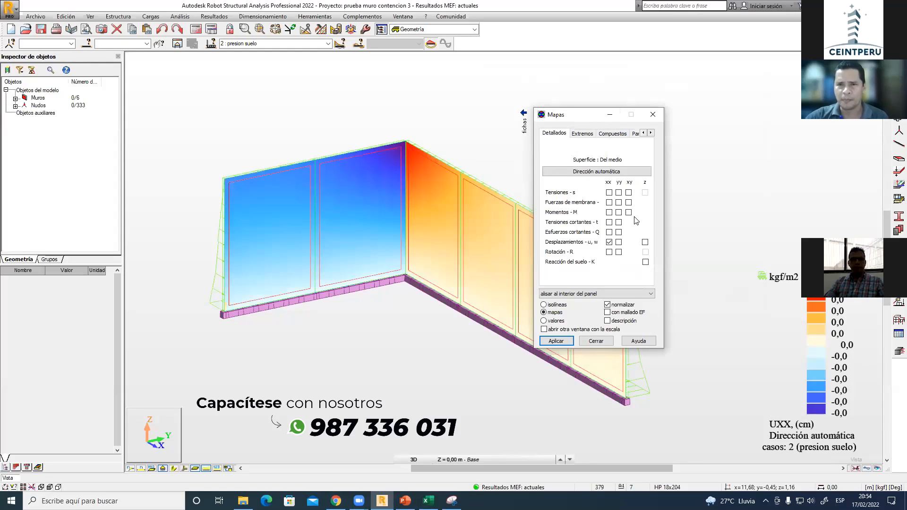
left_click(557, 340)
left_click(596, 341)
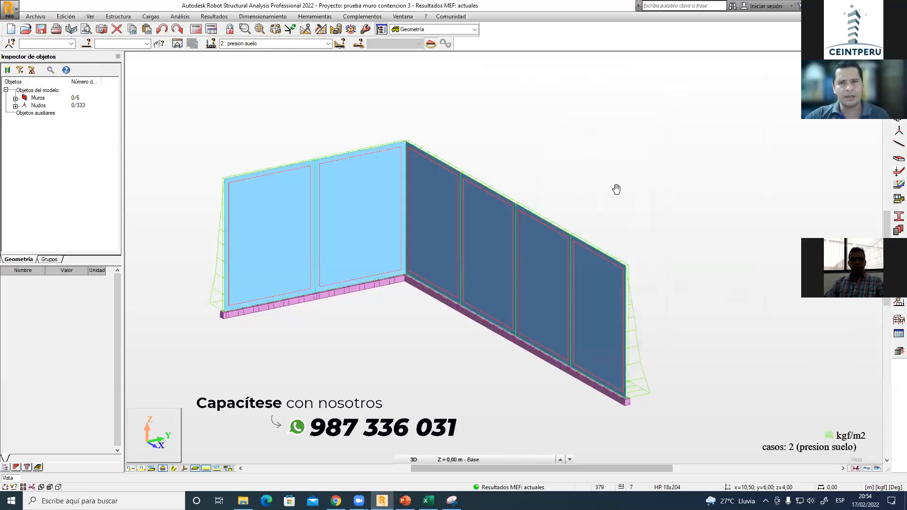
- Open the recent project Edificio con muro.rtd
middle_click_drag(616, 190, 618, 191)
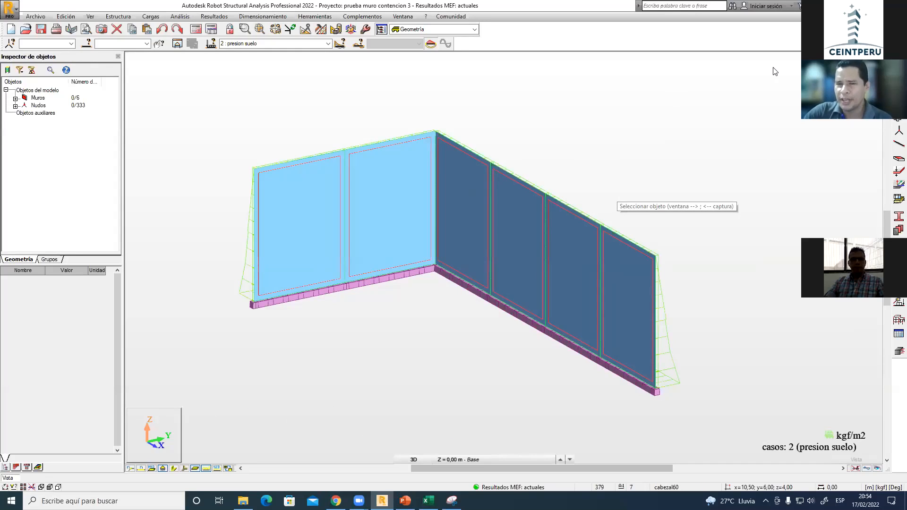
middle_click_drag(600, 170, 573, 177)
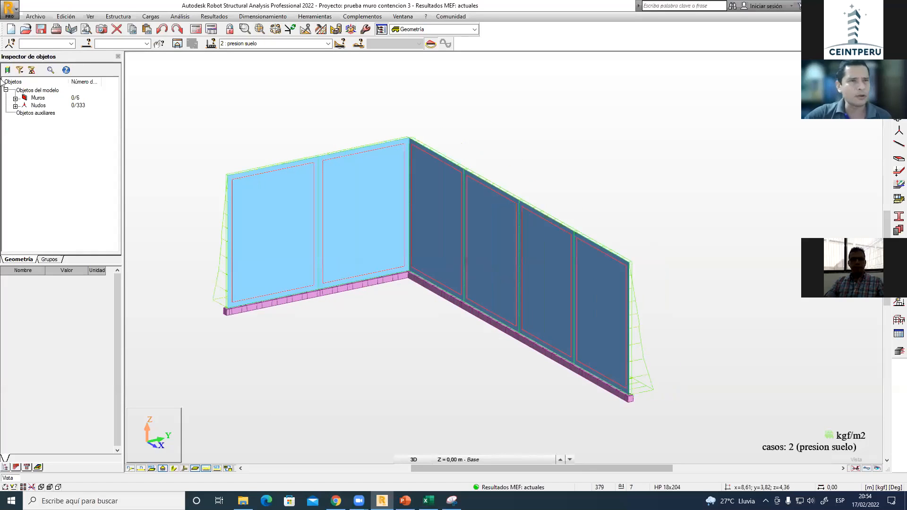
left_click(36, 17)
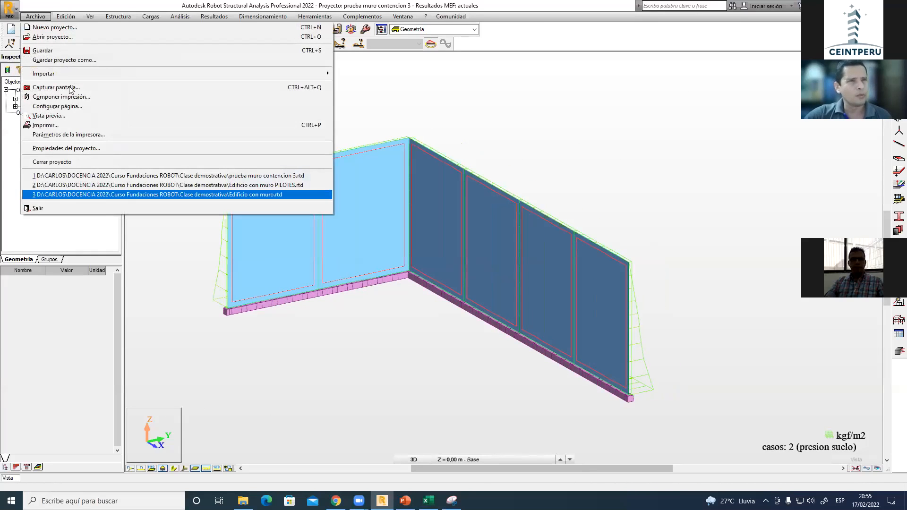
left_click(164, 195)
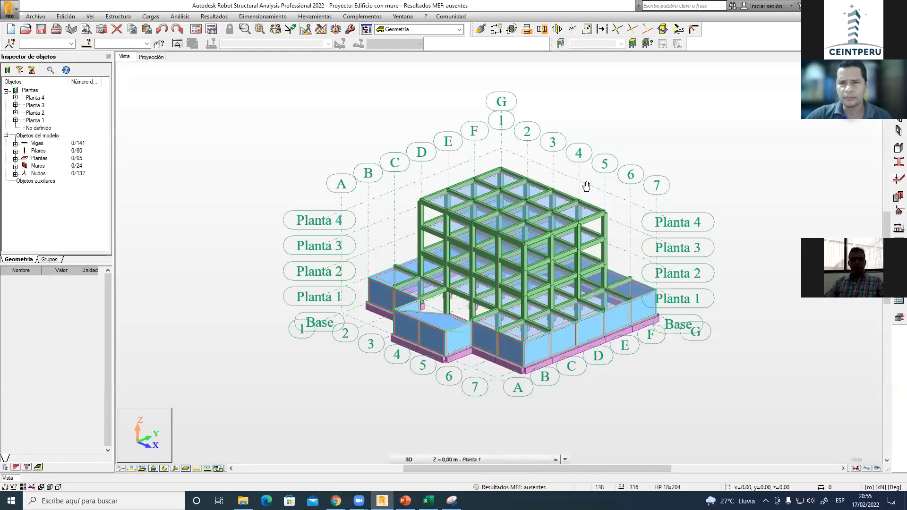
- Examine the building model from several sides, focusing on its perimeter retaining walls and their foundations
scroll(501, 196, "up", 2)
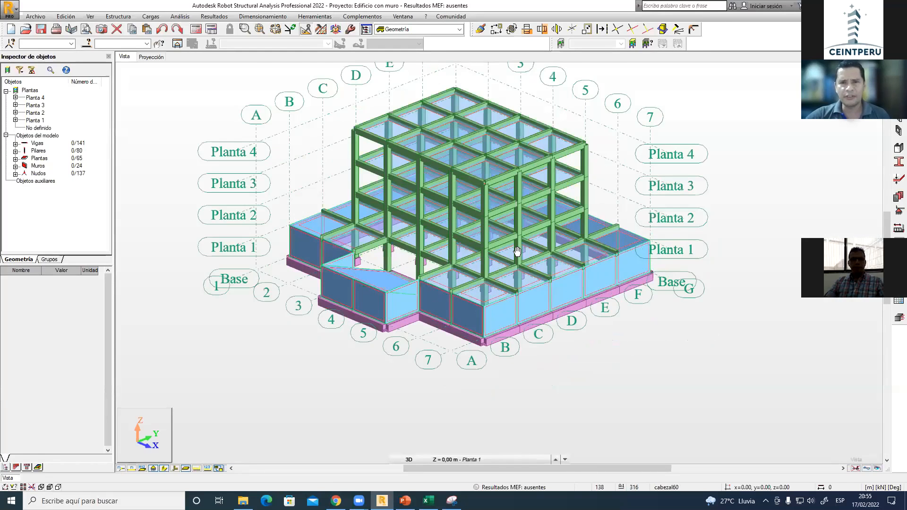
right_click(499, 206)
left_click(491, 245)
left_click_drag(498, 260, 509, 277)
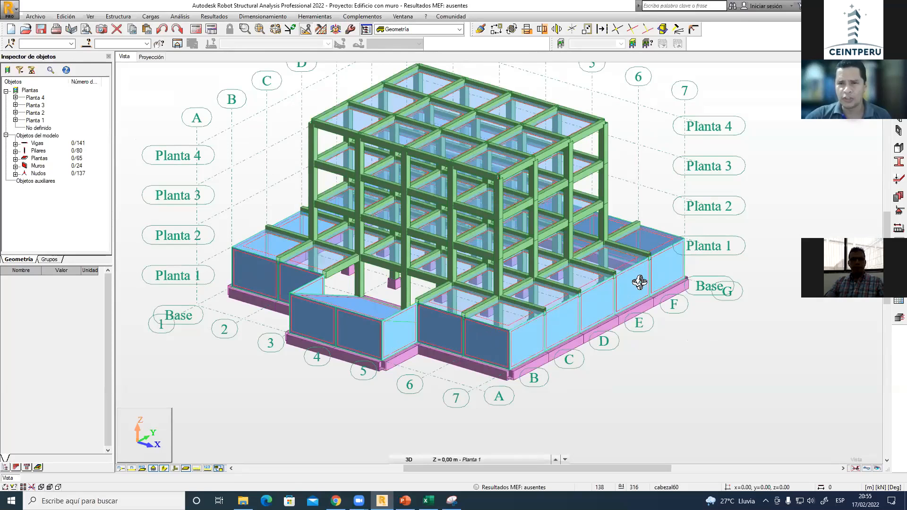
middle_click_drag(592, 302, 447, 385, "shift")
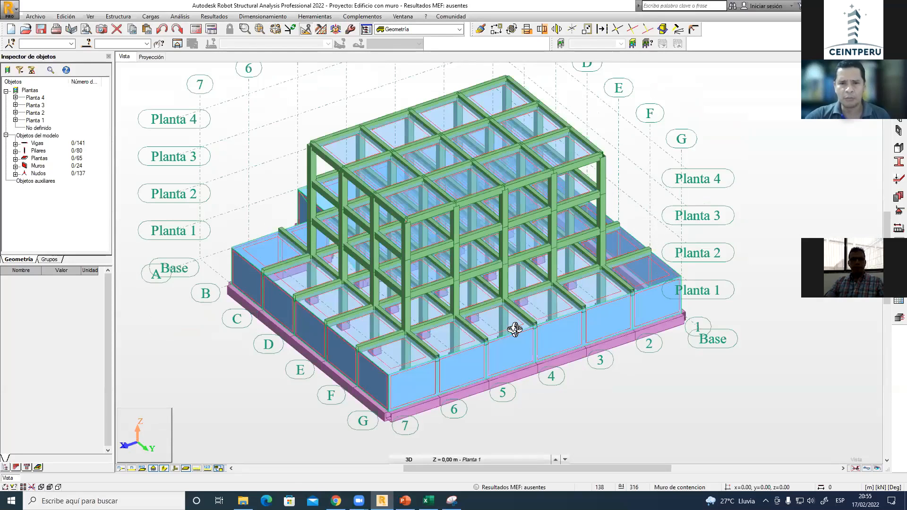
middle_click_drag(459, 386, 423, 332, "shift")
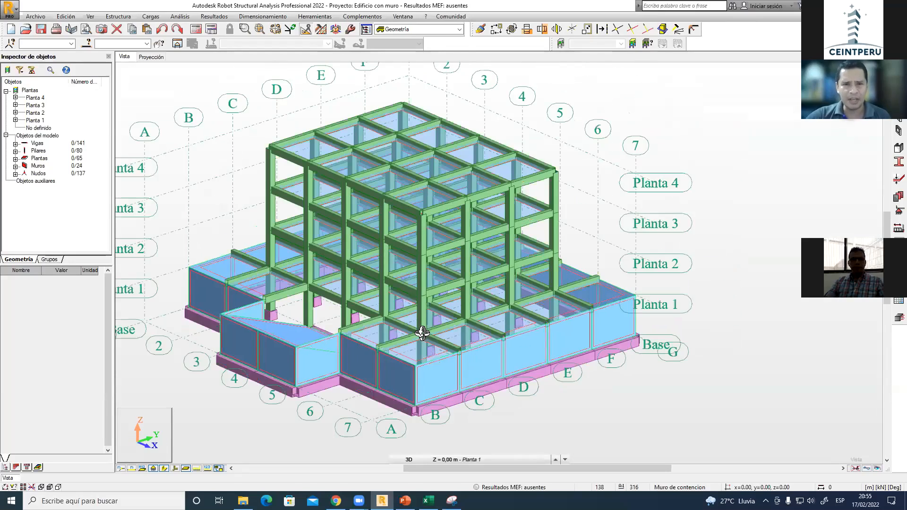
middle_click_drag(593, 318, 566, 328, "shift")
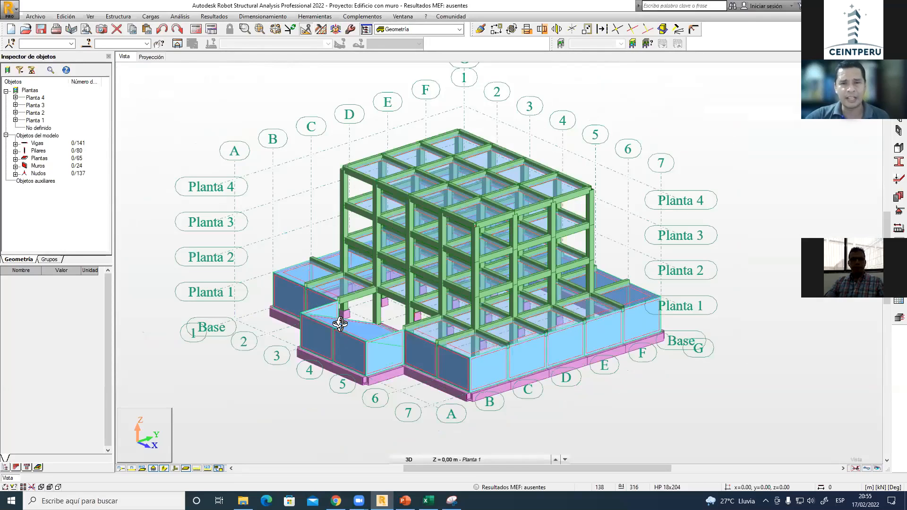
middle_click_drag(433, 267, 456, 229)
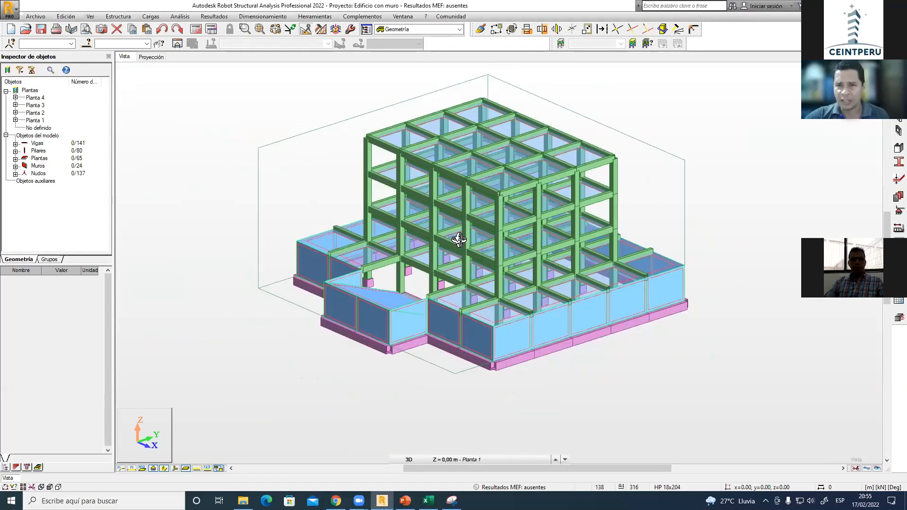
scroll(595, 314, "up", 1)
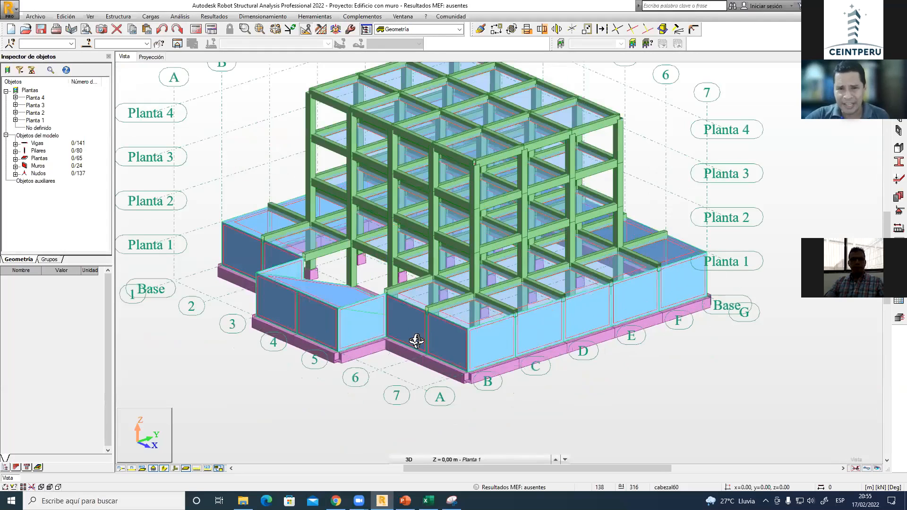
middle_click_drag(456, 334, 363, 306)
scroll(313, 279, "up", 1)
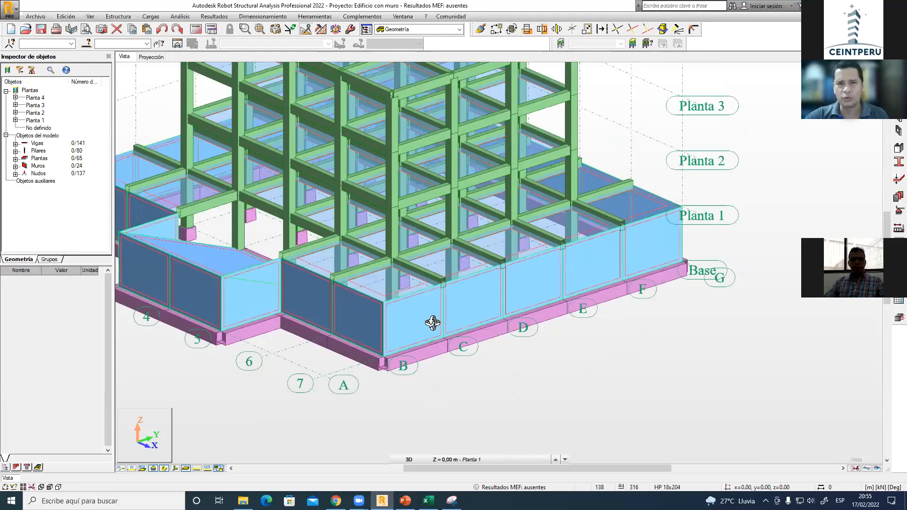
middle_click_drag(472, 340, 527, 374)
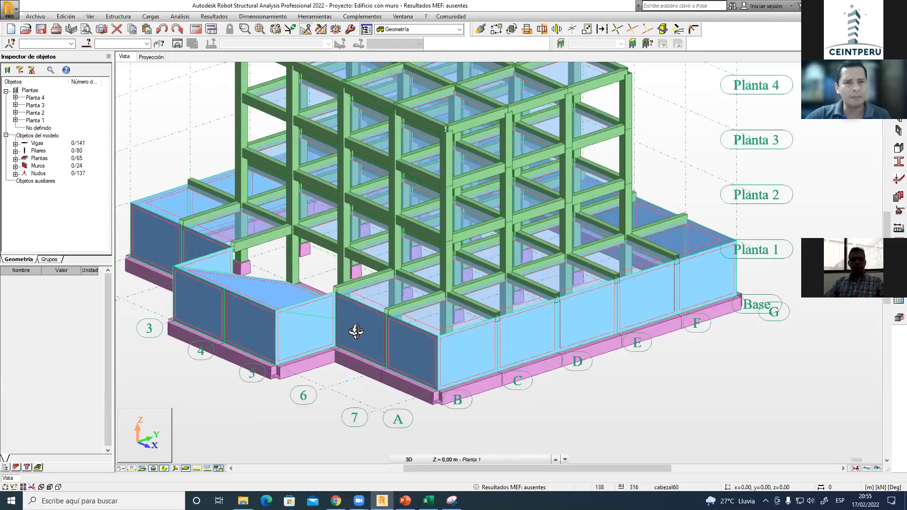
middle_click_drag(332, 339, 399, 382)
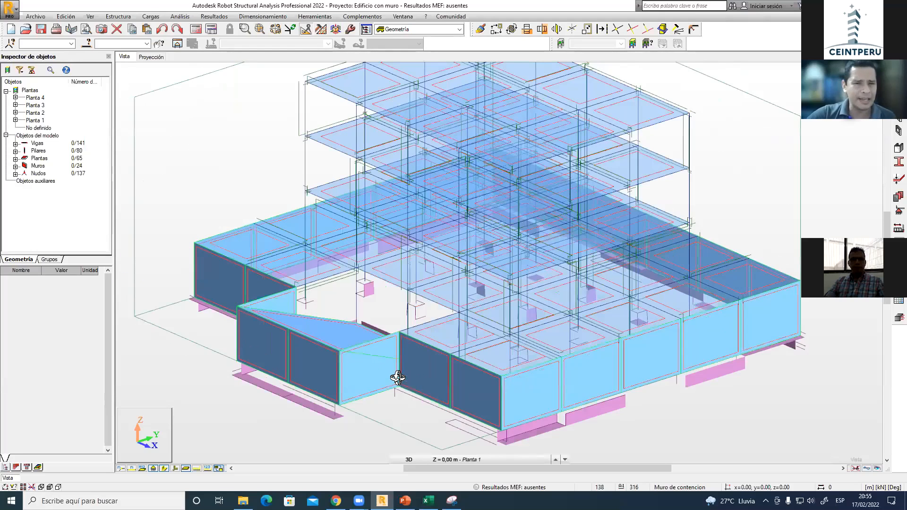
middle_click_drag(361, 351, 426, 393)
middle_click_drag(213, 192, 235, 167)
- Reopen the recent project prueba muro contencion 3.rtd
left_click(36, 16)
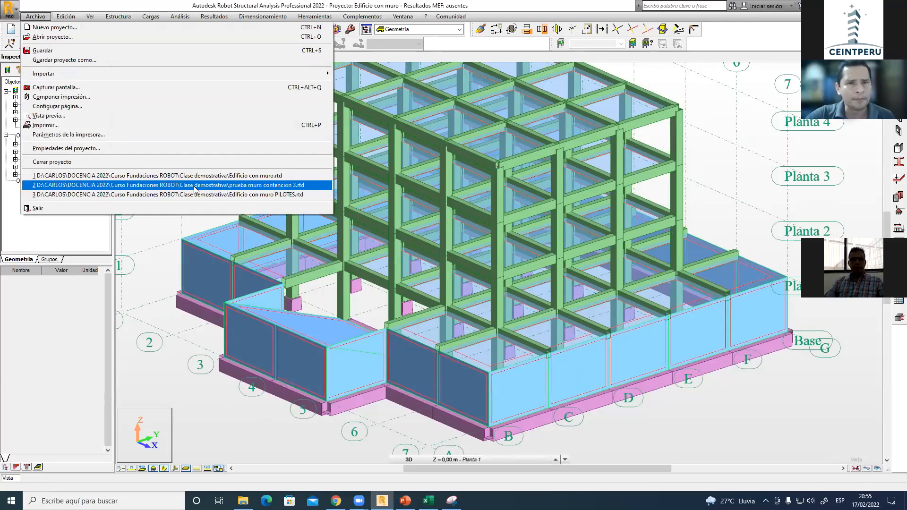
key("Return")
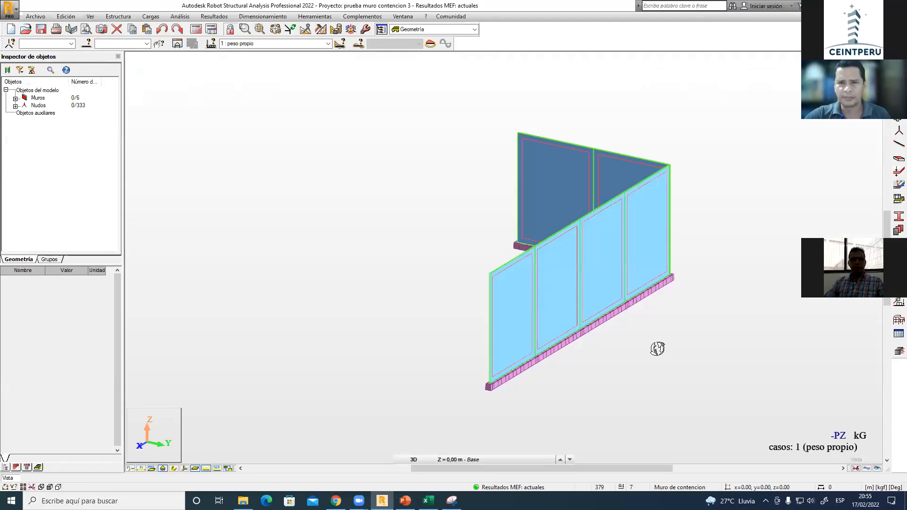
- Turn on the Formas de apoyos support display attribute for the retaining wall model and apply it
middle_click_drag(652, 360, 578, 334)
middle_click_drag(578, 335, 587, 309, "shift")
right_click(529, 220)
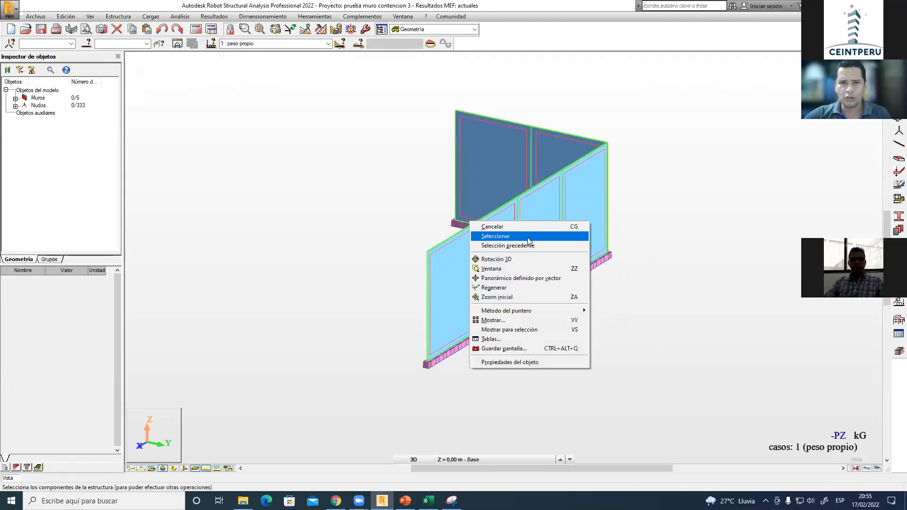
left_click(524, 259)
left_click_drag(554, 245, 544, 239)
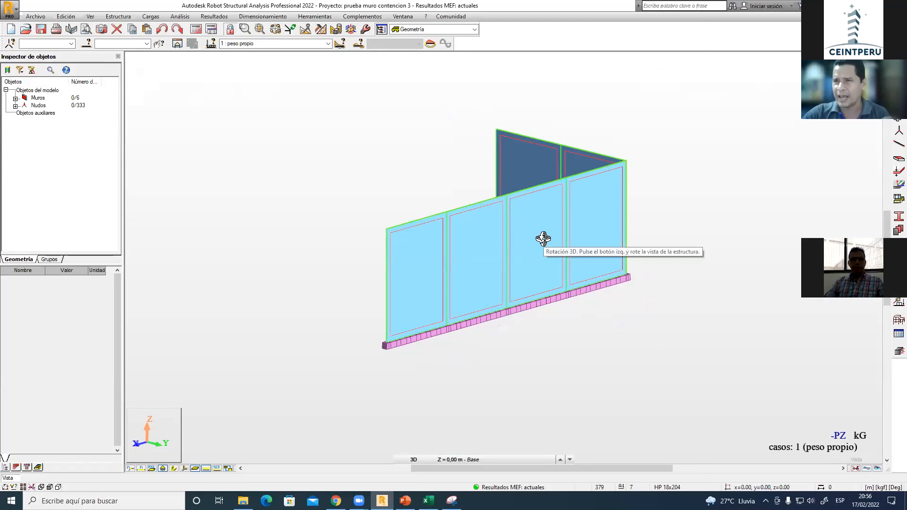
middle_click_drag(545, 241, 513, 233)
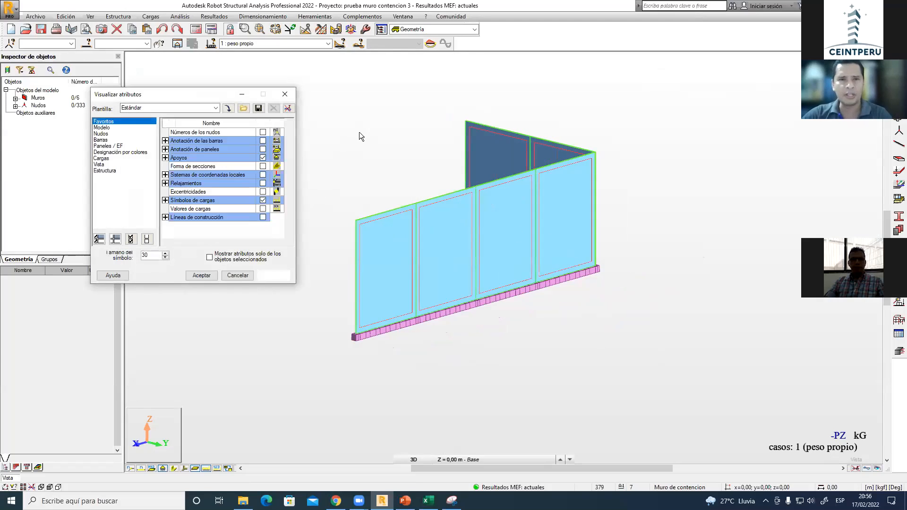
left_click(165, 158)
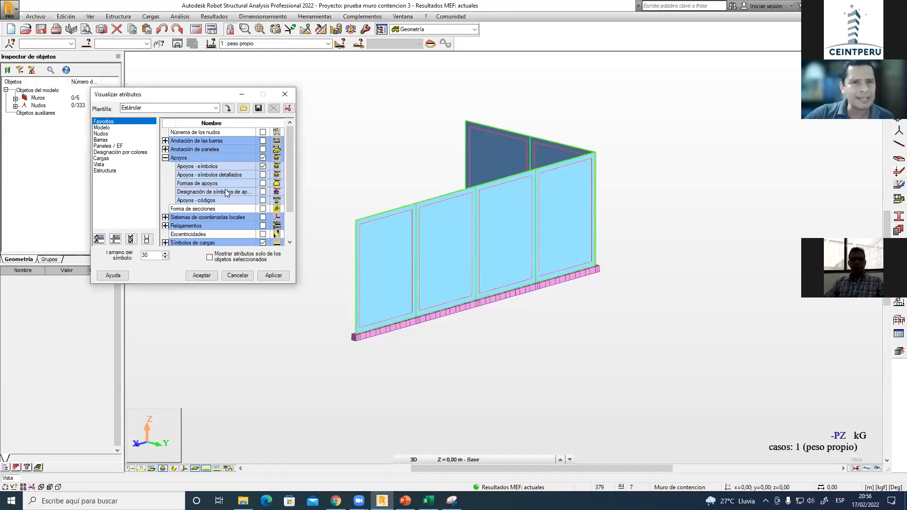
left_click(273, 276)
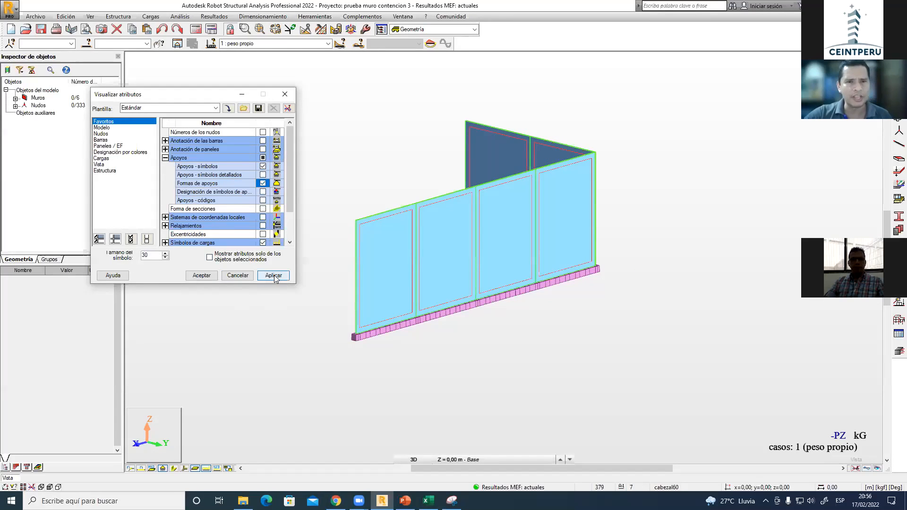
- Accept the display attributes and examine the support shapes beneath the retaining walls from another angle
left_click(202, 278)
middle_click_drag(594, 321, 603, 342)
right_click(569, 305)
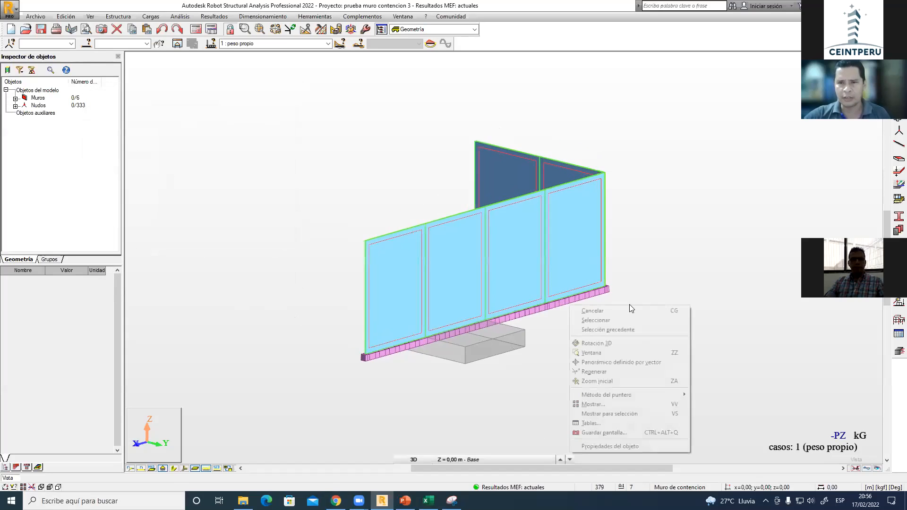
left_click(597, 344)
left_click_drag(537, 358, 589, 286)
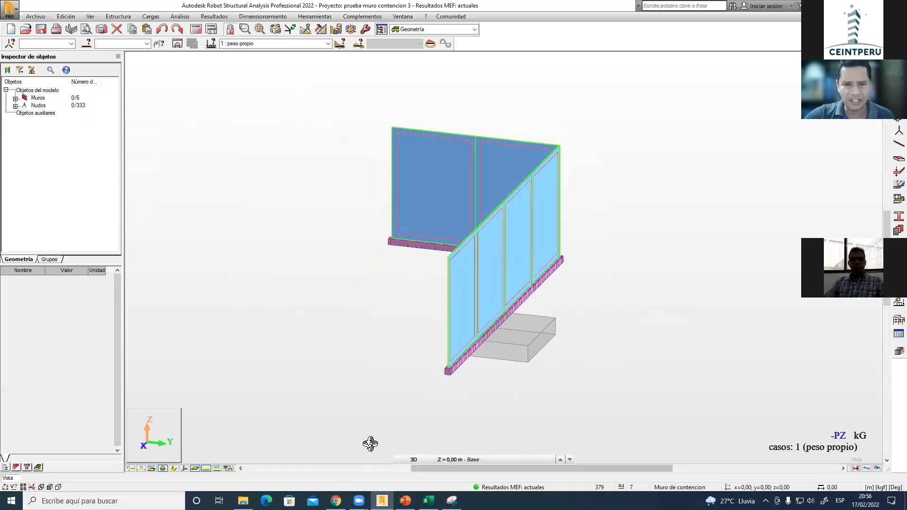
- Set the active load case to 2: presion suelo and display its load symbols on the walls
left_click(206, 469)
left_click(327, 43)
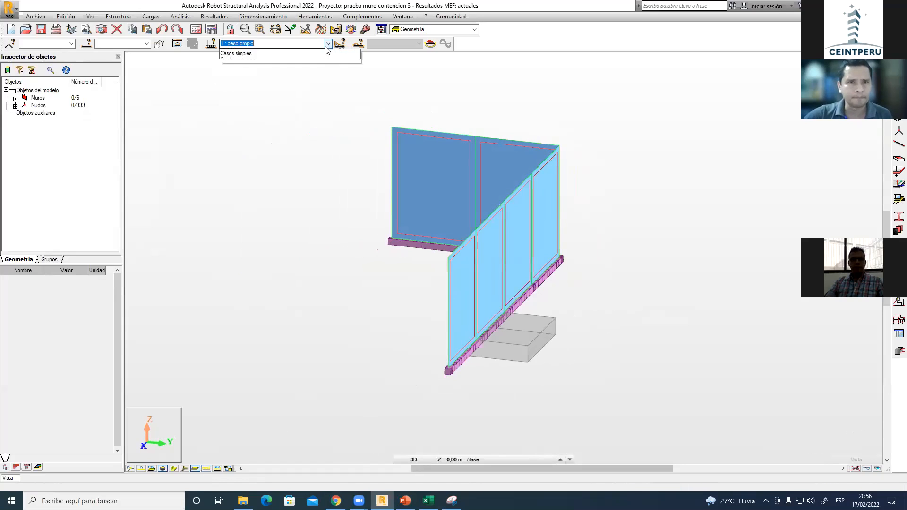
left_click(307, 63)
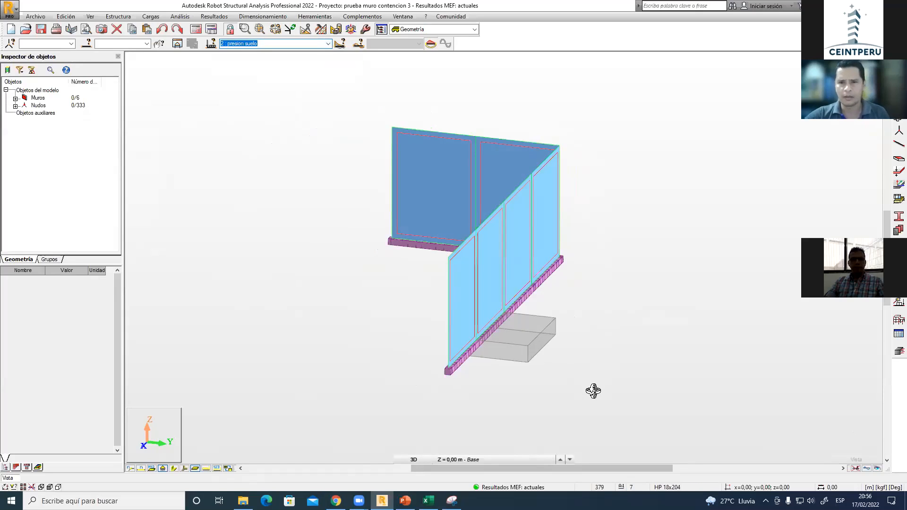
left_click_drag(592, 382, 576, 411)
left_click(206, 468)
- Examine the soil pressure diagram in side profile relative to the retaining wall and its foundation
middle_click_drag(498, 359, 557, 318, "shift")
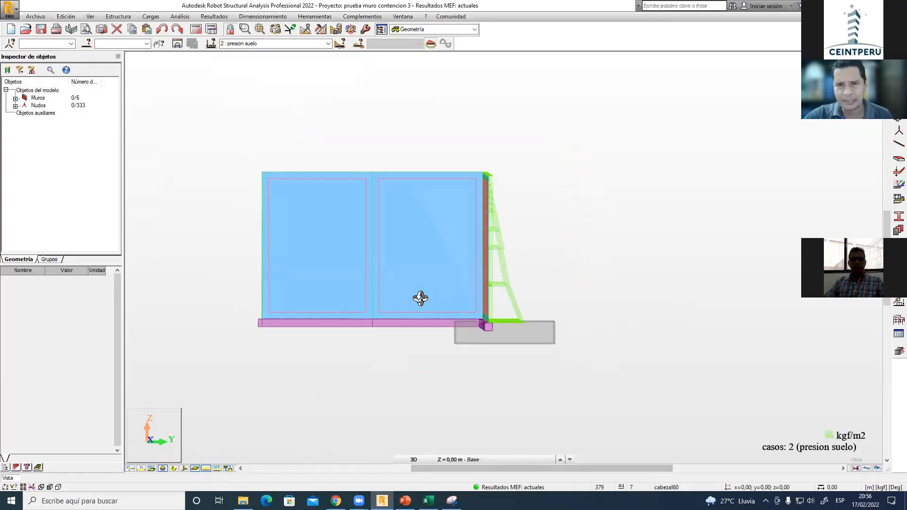
middle_click_drag(492, 338, 494, 340, "shift")
scroll(491, 333, "up", 3)
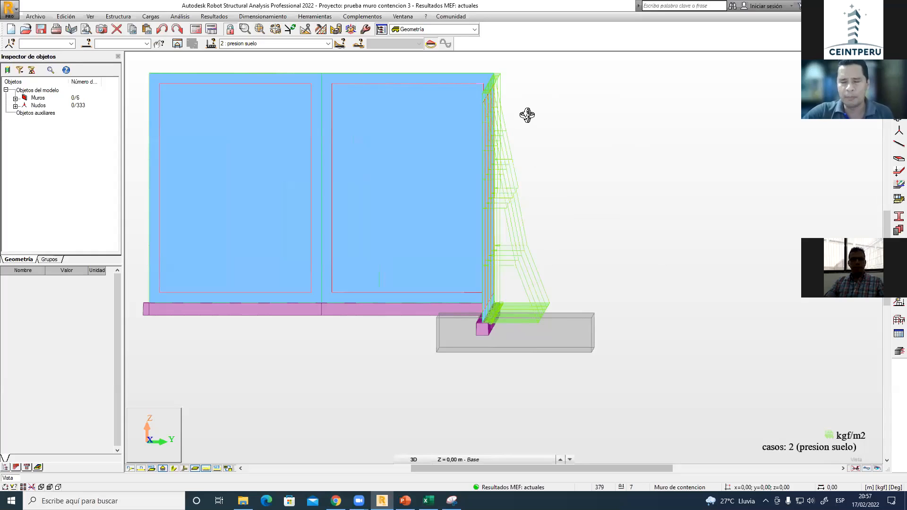
left_click_drag(520, 338, 522, 344)
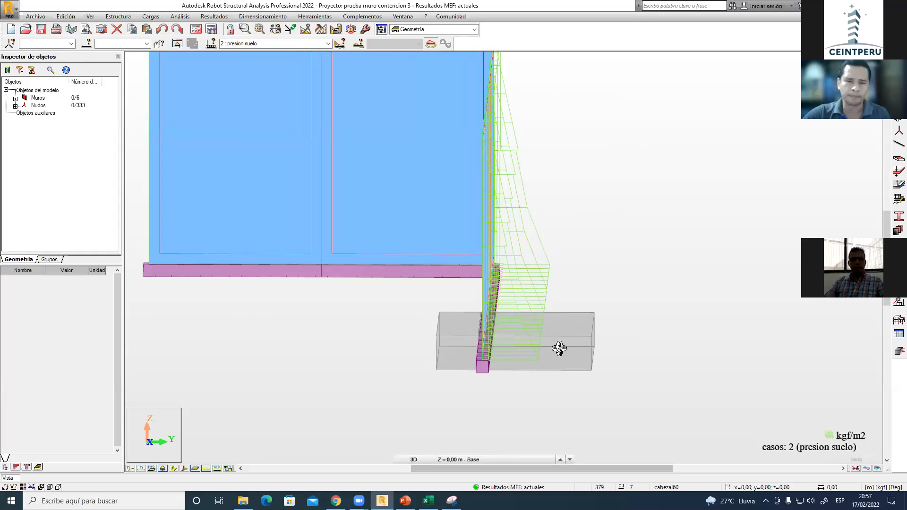
scroll(556, 346, "down", 4)
mouse_move(573, 327)
middle_mouse_down("shift")
mouse_move(557, 320)
mouse_move(552, 333)
mouse_move(572, 341)
middle_mouse_up("shift")
right_click(342, 207)
left_click(341, 215)
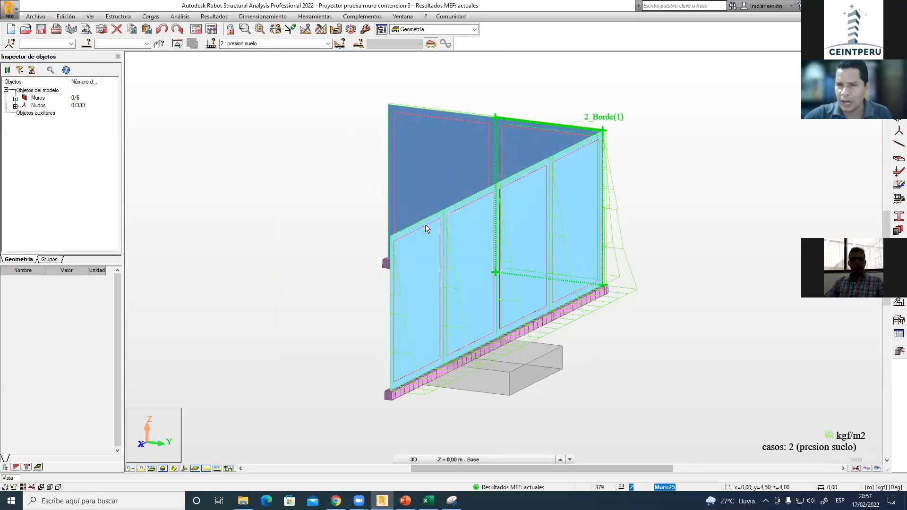
- Open the recent project Edificio con muro.rtd
left_click(39, 17)
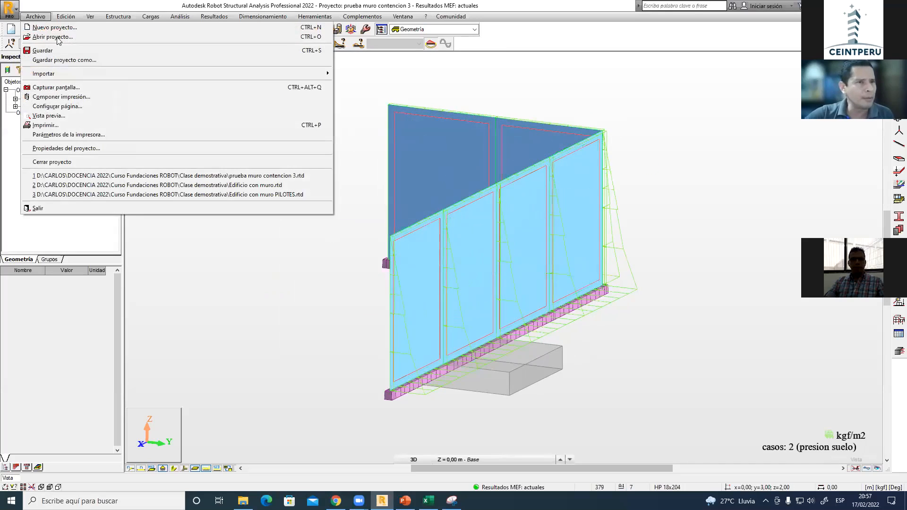
left_click(164, 185)
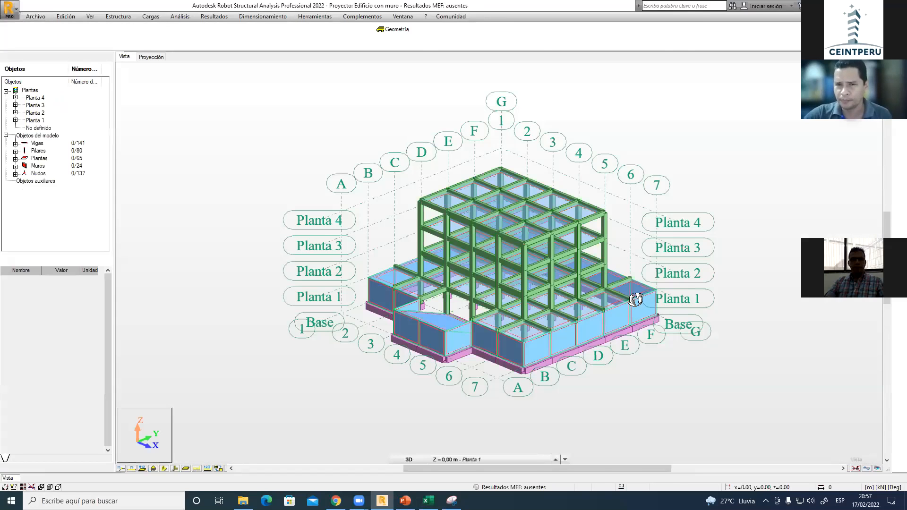
scroll(469, 342, "up", 4)
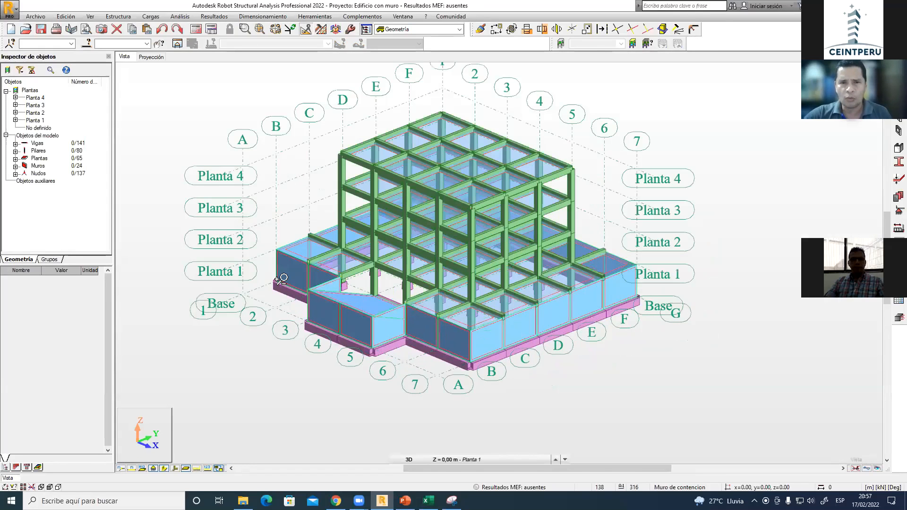
scroll(560, 307, "down", 3)
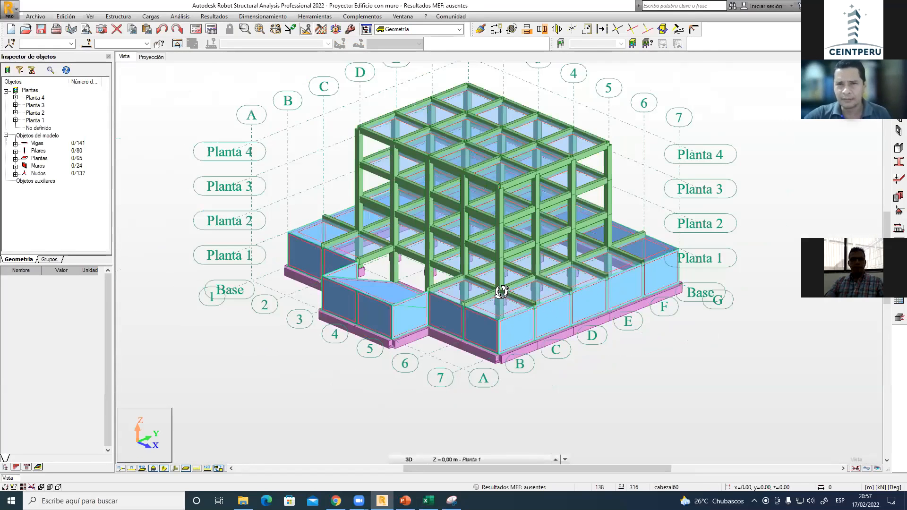
- Examine the building in 3D, focusing on the perimeter retaining walls and the strip foundations around the corner
middle_click_drag(524, 200, 512, 222)
right_click(495, 181)
left_click(487, 219)
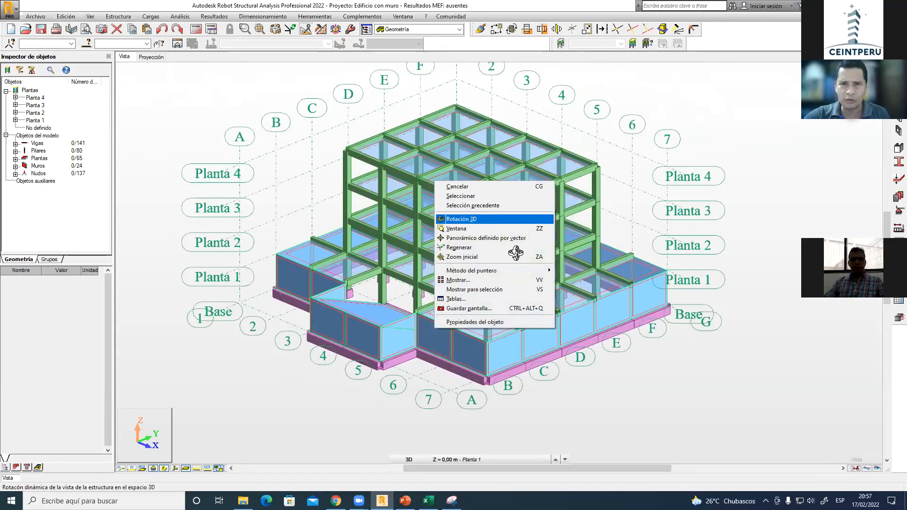
left_click_drag(544, 250, 492, 228)
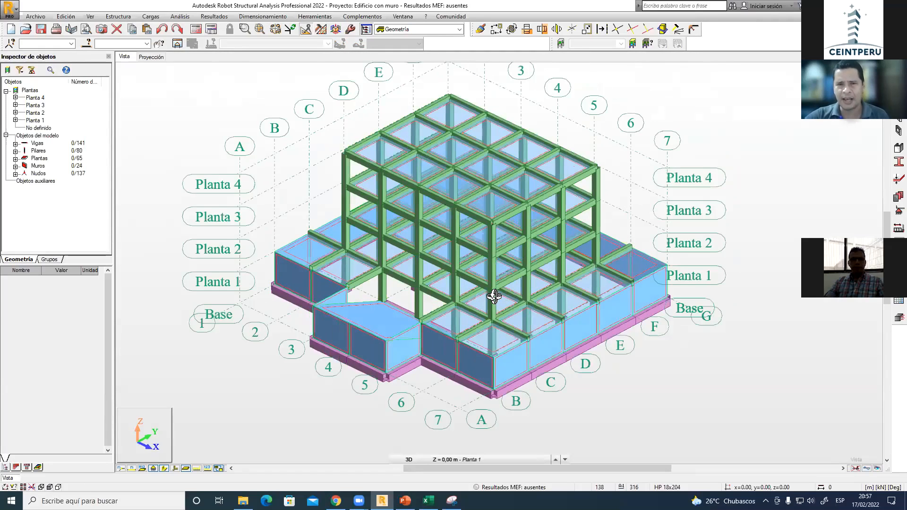
scroll(506, 273, "up", 1)
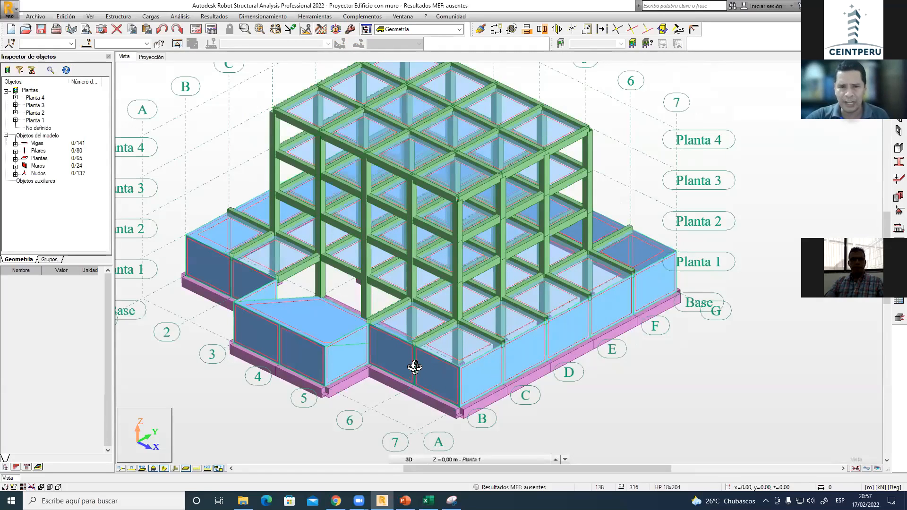
scroll(517, 391, "up", 1)
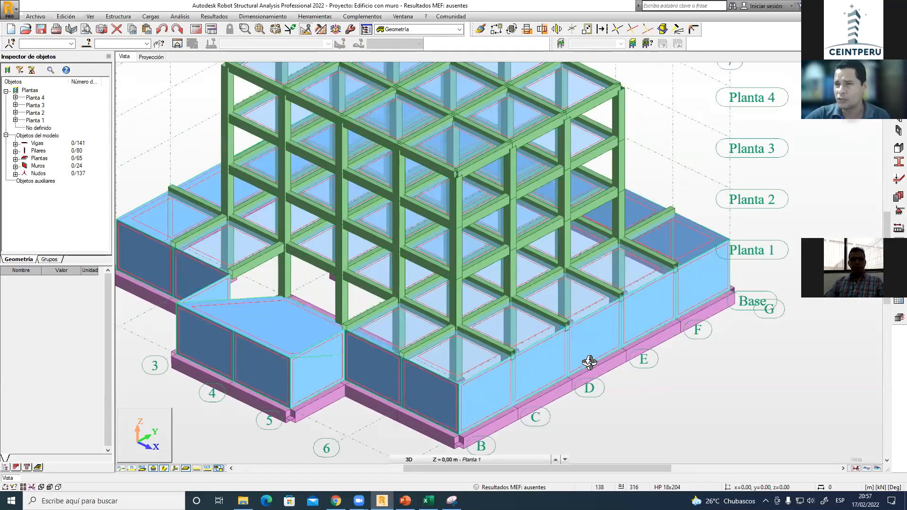
scroll(590, 362, "down", 1)
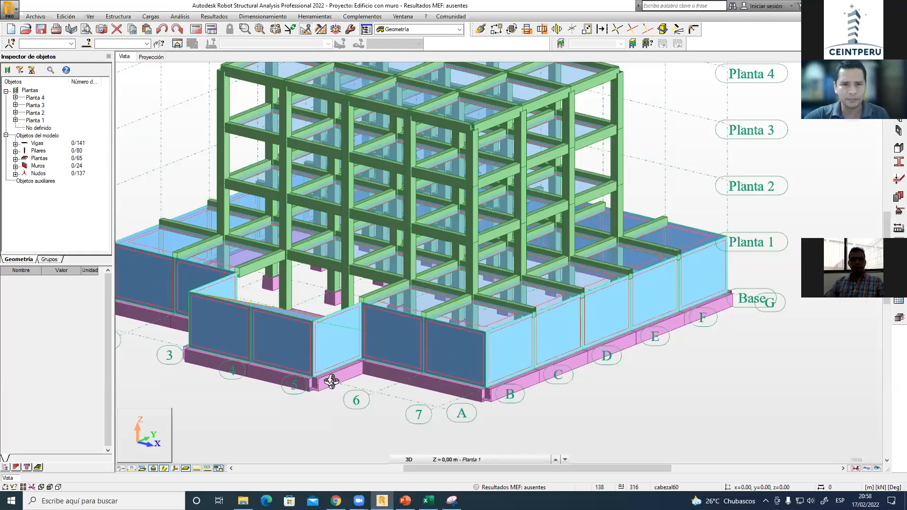
middle_click_drag(256, 333, 332, 381)
middle_click_drag(232, 285, 316, 327)
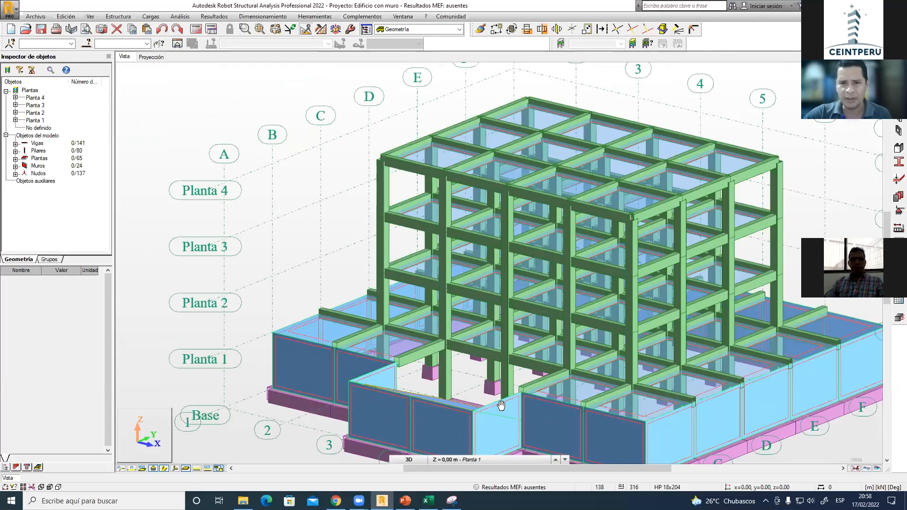
- Inspect the long perimeter wall along axes B to G and the isolated column supports inside the building
middle_click_drag(538, 332, 371, 322)
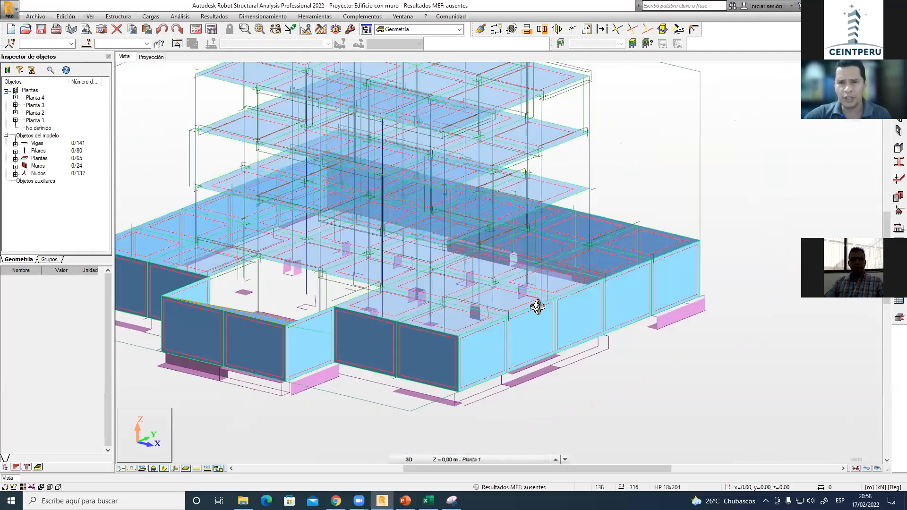
middle_click_drag(655, 273, 559, 285)
scroll(559, 284, "up", 3)
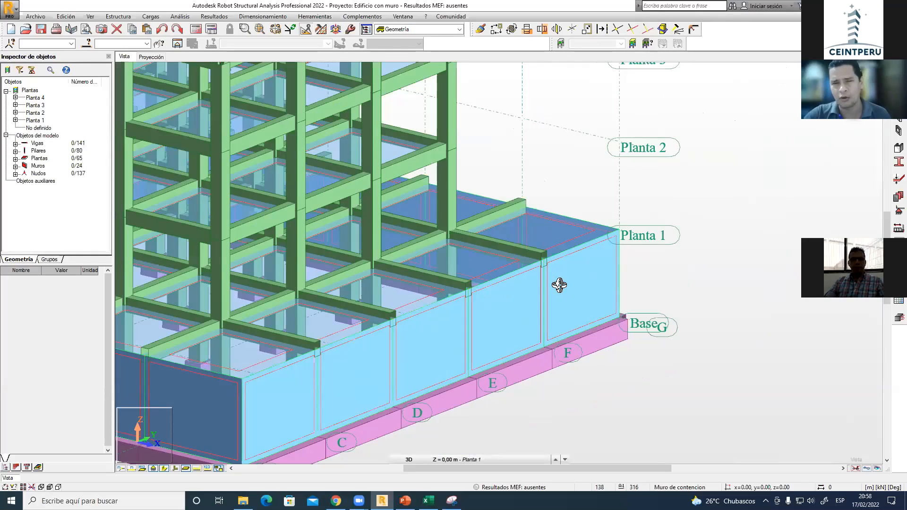
middle_click_drag(531, 312, 611, 289)
scroll(572, 337, "down", 1)
middle_click_drag(469, 391, 589, 380)
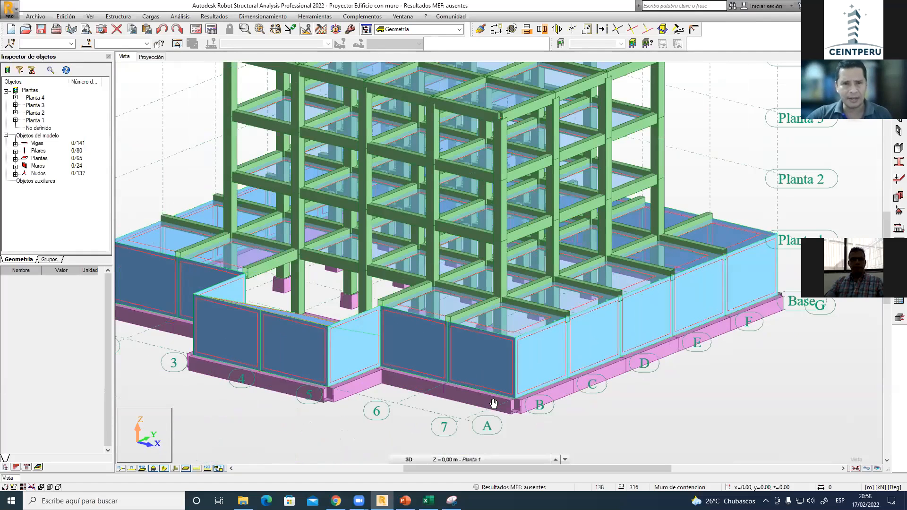
middle_click_drag(494, 403, 516, 431)
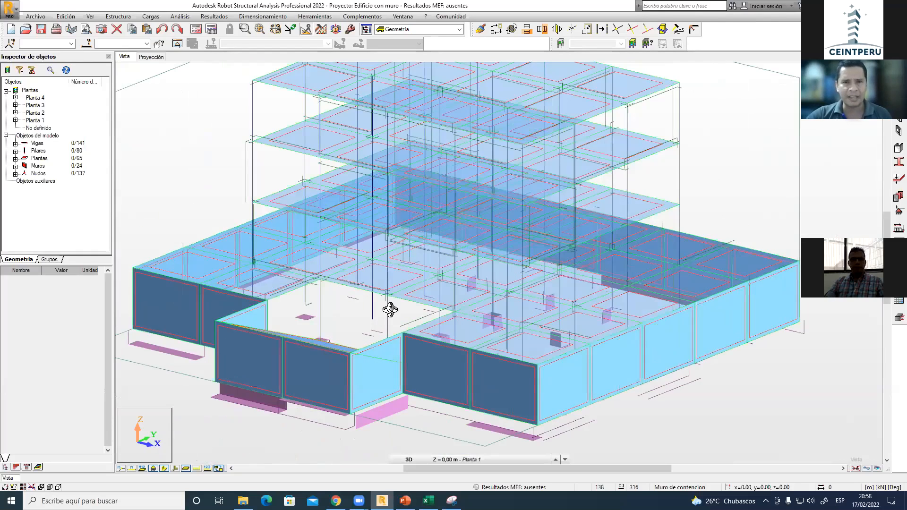
scroll(399, 286, "up", 5)
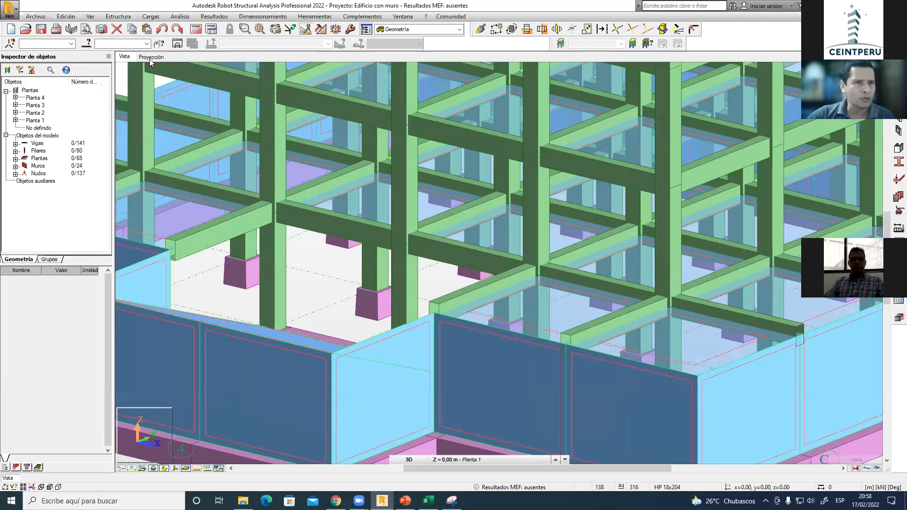
- Switch the building to its XY plan projection and display the Planta 1 level at 0,00 m
scroll(409, 274, "down", 2)
right_click(339, 280)
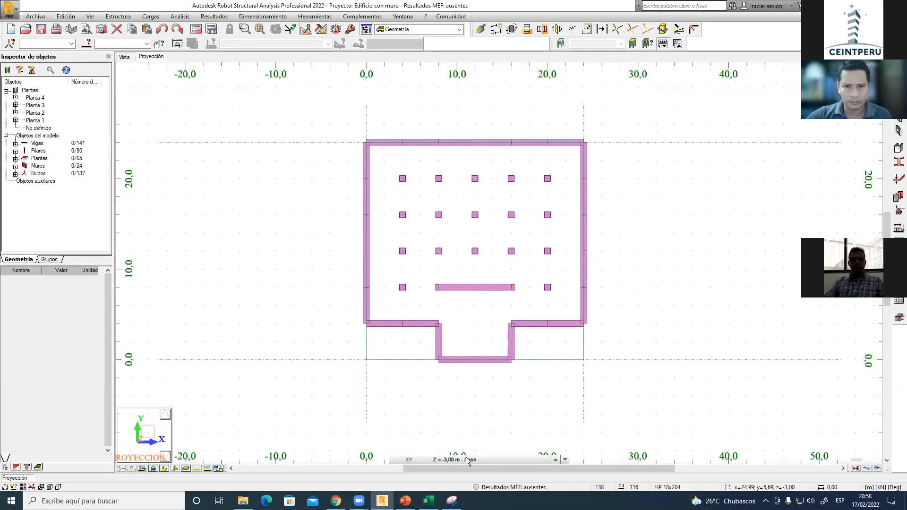
scroll(479, 218, "up", 2)
left_click(466, 461)
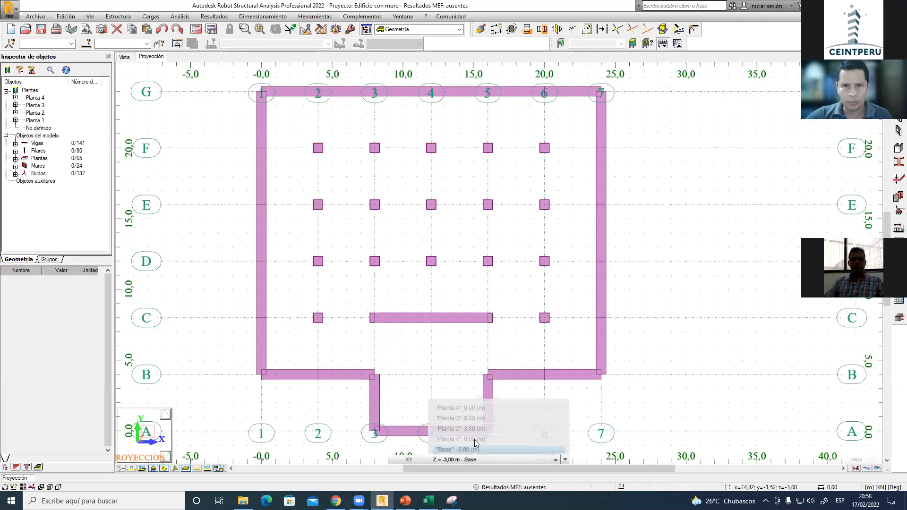
left_click(465, 439)
middle_click_drag(443, 377, 423, 419)
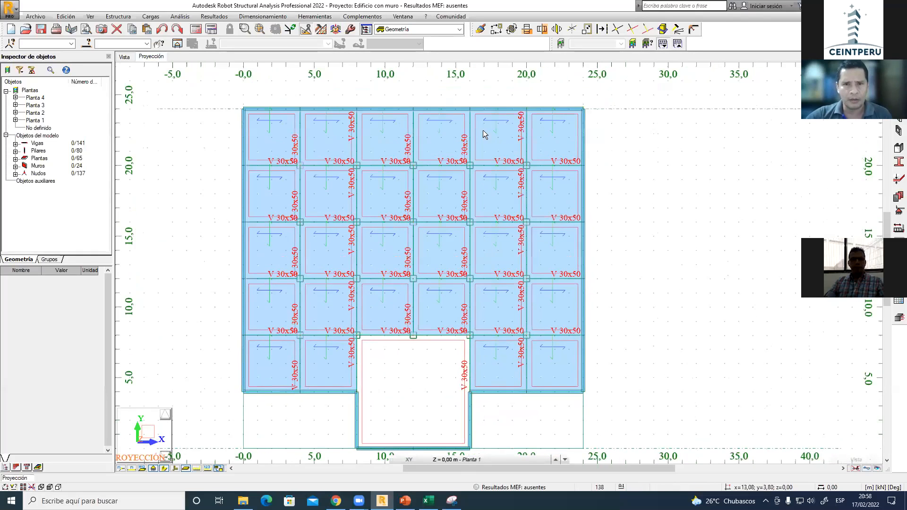
- Review the Planta 1 layout and return the plan to the Base level at -3,00 m
middle_click_drag(436, 392, 443, 351)
scroll(437, 353, "up", 1)
left_click(466, 456)
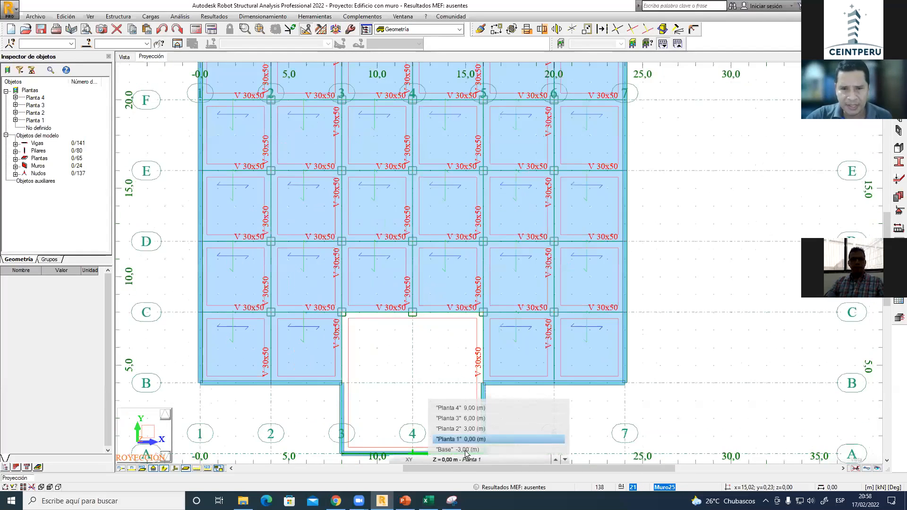
left_click(466, 449)
middle_click_drag(440, 390, 438, 451)
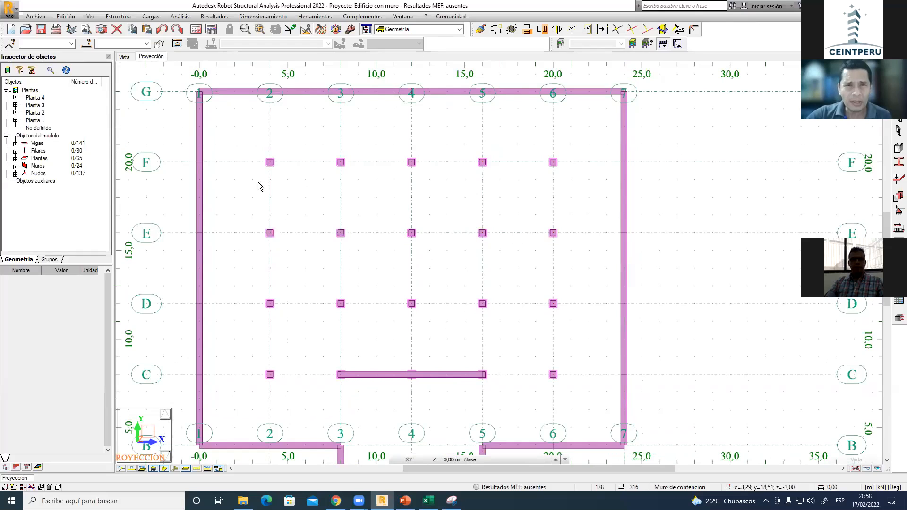
- Examine the column supports and perimeter wall foundations in the Base plan, briefly selecting the support at axes 2 and F
mouse_move(513, 231)
middle_mouse_down()
mouse_move(515, 244)
mouse_move(527, 216)
mouse_move(547, 207)
middle_mouse_up()
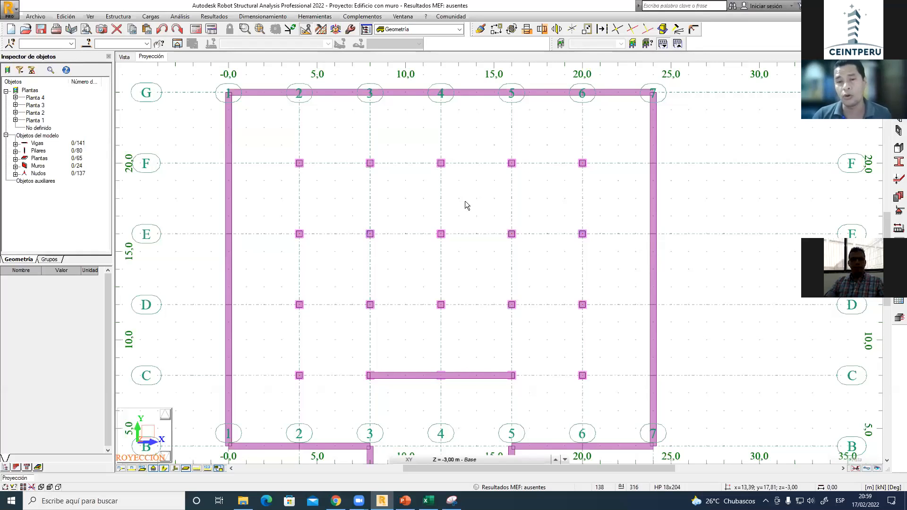
middle_click_drag(488, 194, 531, 194)
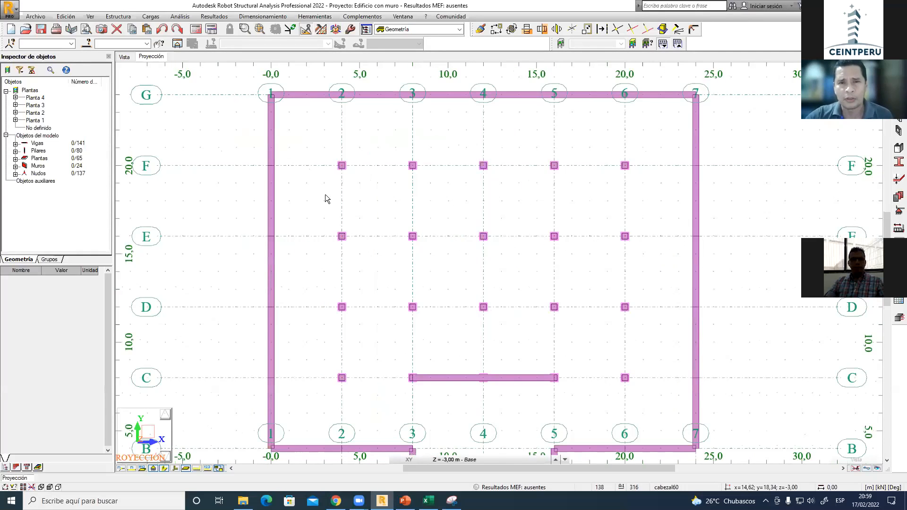
left_click_drag(321, 143, 364, 192)
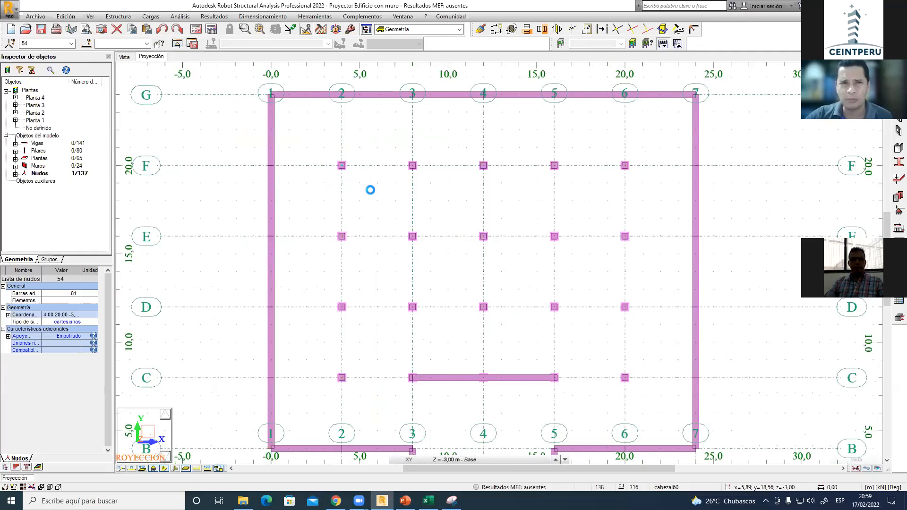
left_click(372, 191)
middle_click_drag(435, 192, 373, 173)
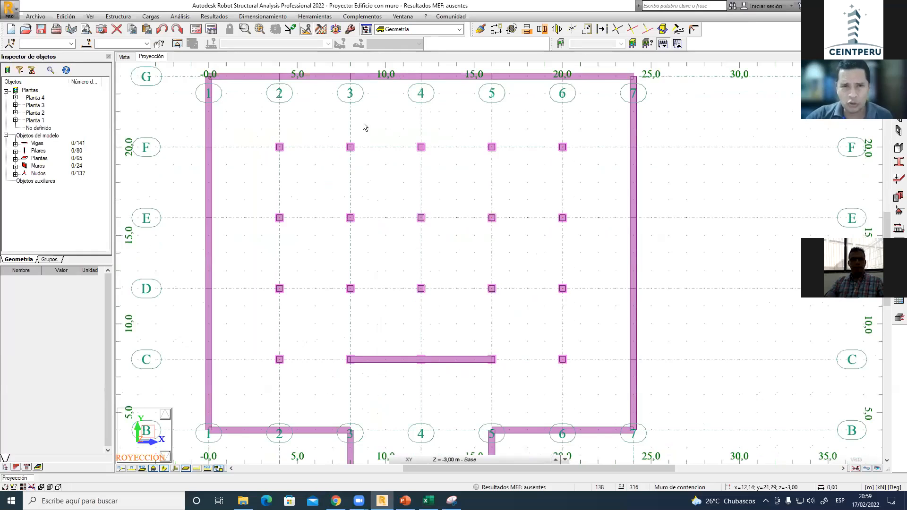
middle_click_drag(594, 311, 603, 335)
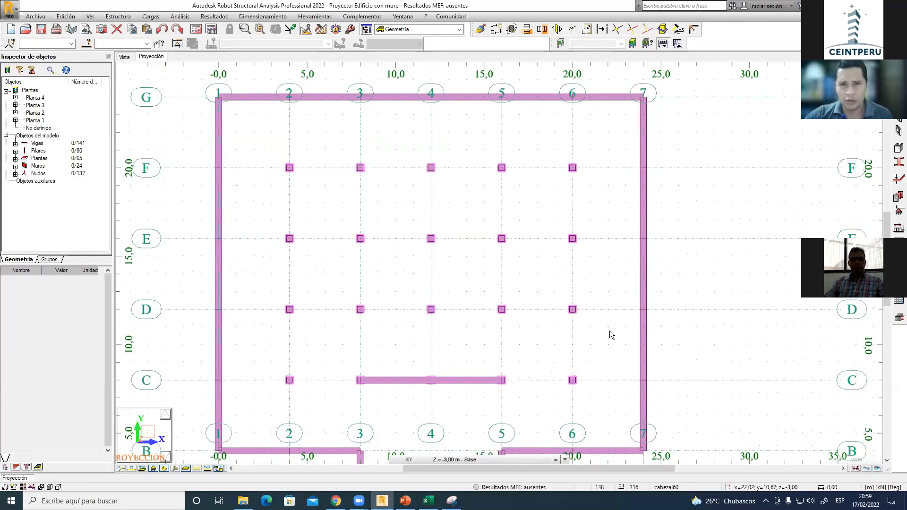
middle_click_drag(553, 355, 574, 290)
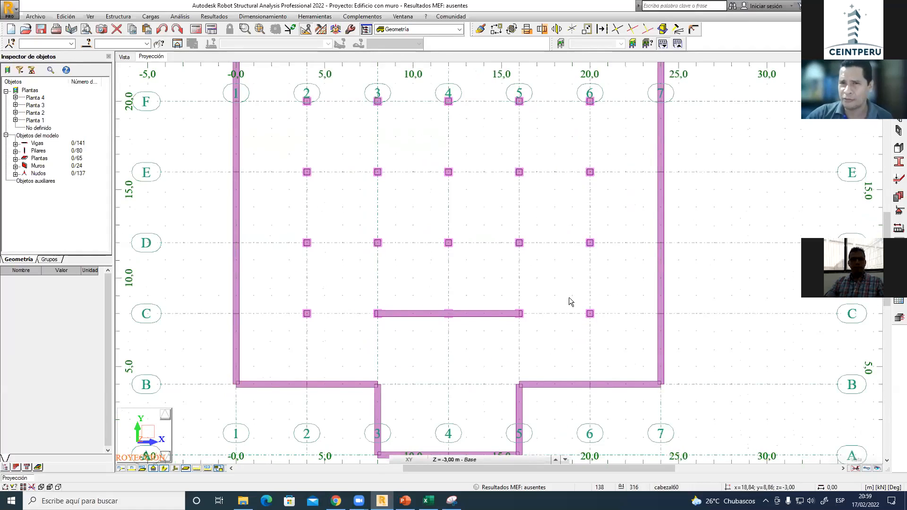
middle_click_drag(561, 250, 555, 390)
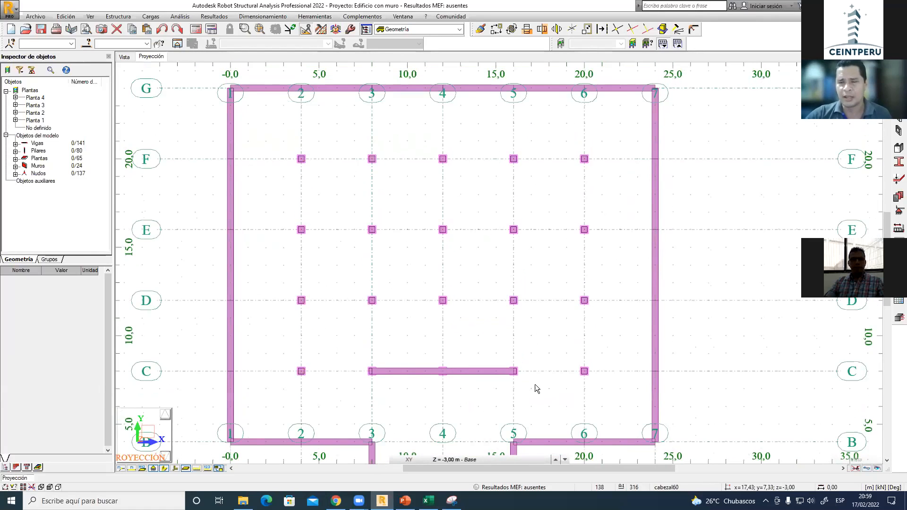
- Select the four column supports at the intersections of axes 2 and 3 with E and F in the Base plan
left_click_drag(598, 134, 282, 387)
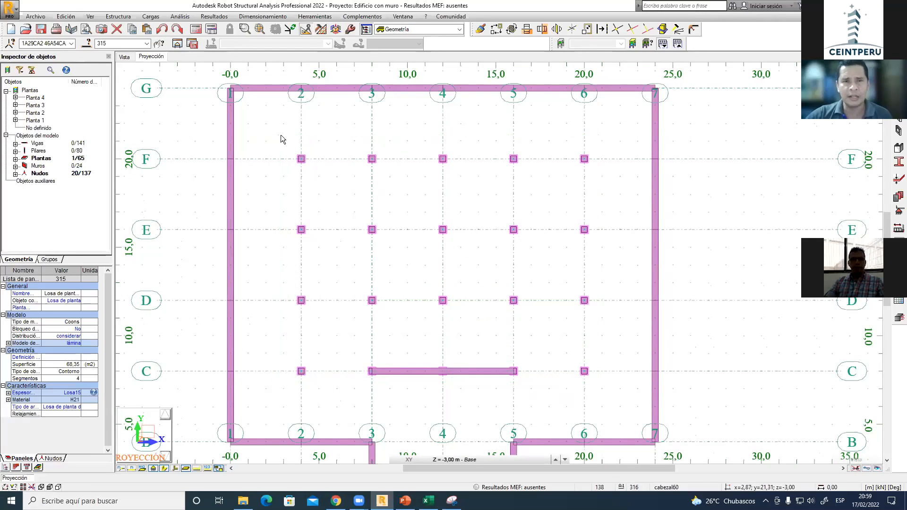
left_click_drag(279, 134, 401, 252)
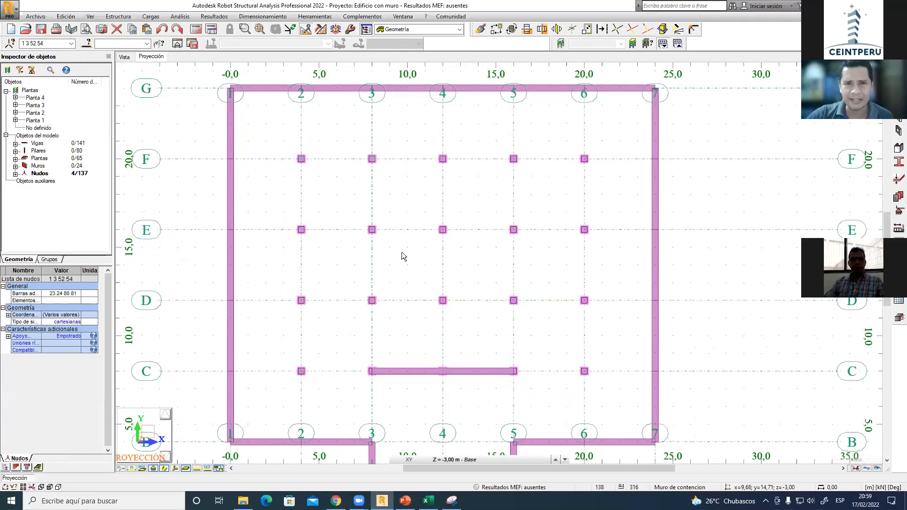
middle_click_drag(403, 253, 459, 281)
scroll(406, 219, "up", 1)
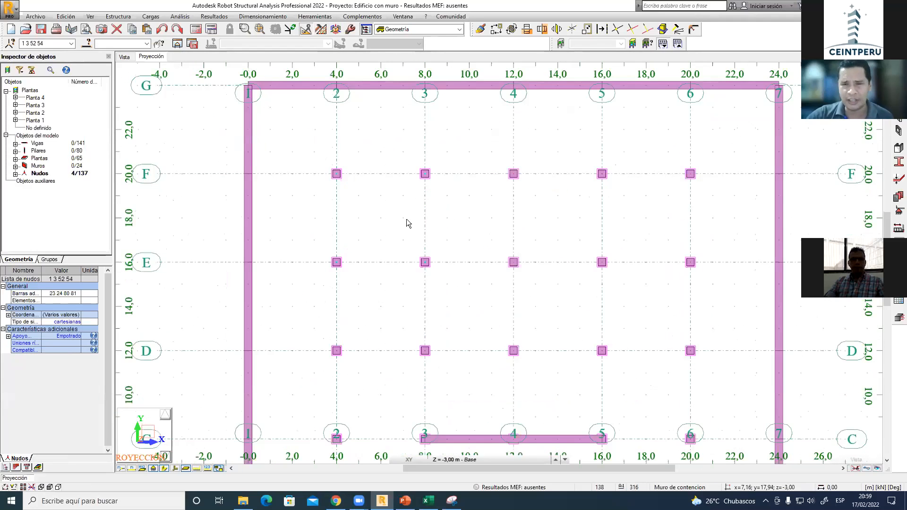
- Examine the whole Base plan, comparing the interior column supports with the perimeter walls and the wall on axis C
scroll(406, 219, "down", 2)
scroll(476, 300, "down", 2)
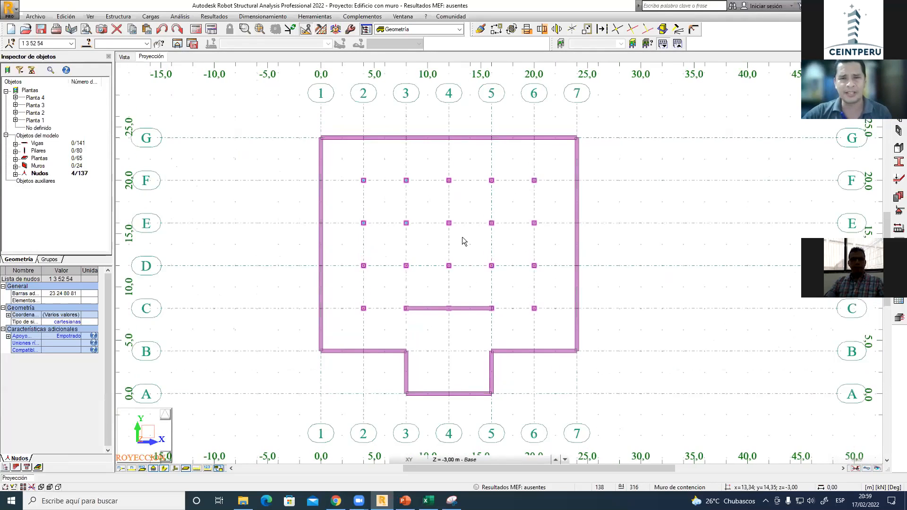
scroll(462, 237, "up", 3)
scroll(465, 237, "down", 1)
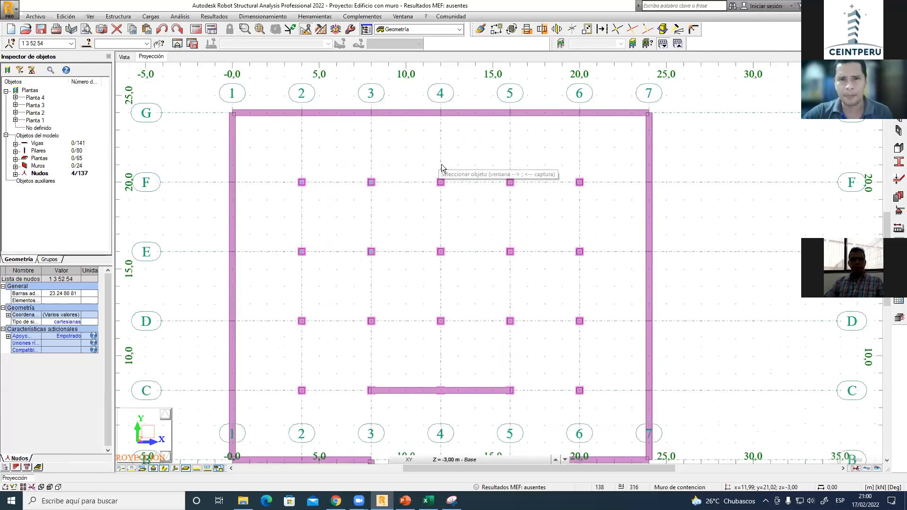
middle_click_drag(462, 198, 454, 191)
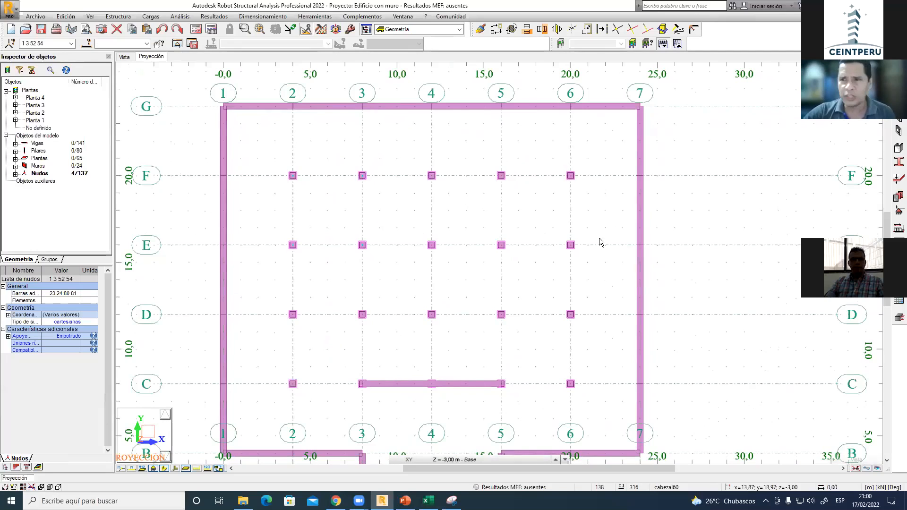
middle_click_drag(612, 221, 580, 246)
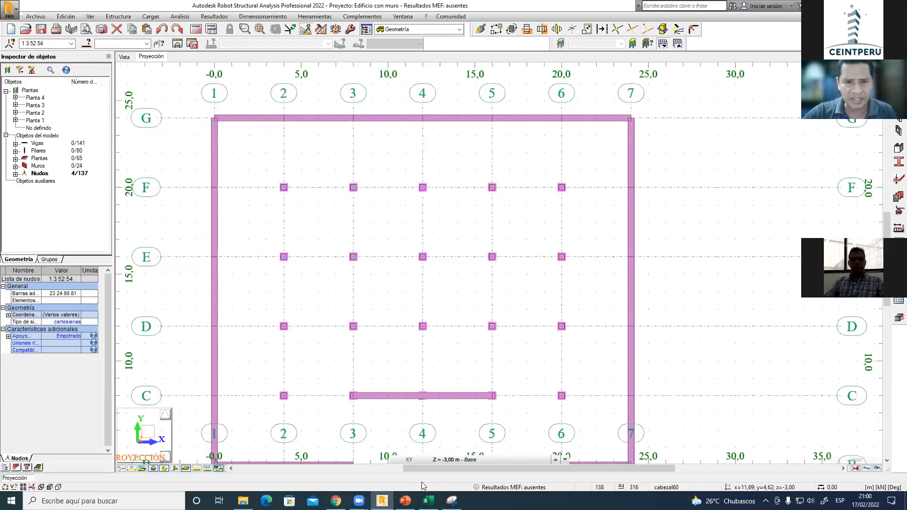
left_click(456, 460)
left_click(485, 298)
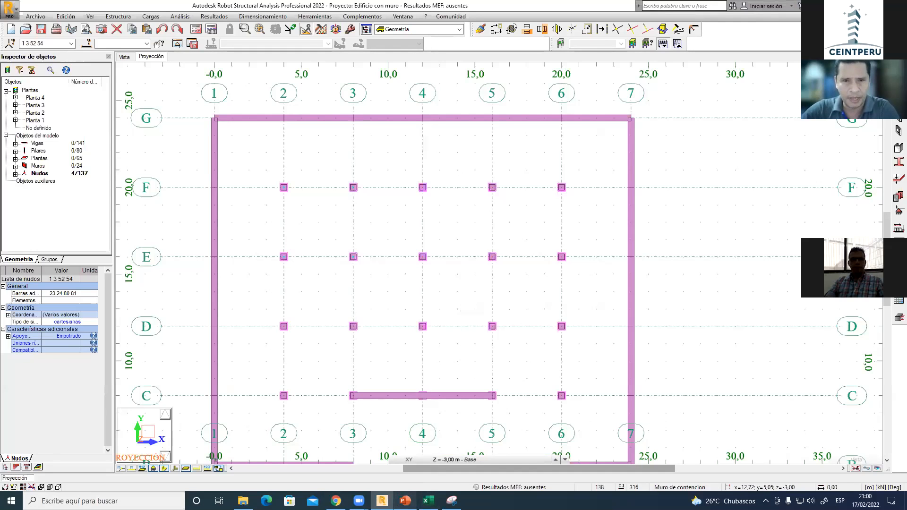
- Switch to the PowerPoint presentation and start the slide show at the current "Muros de contención" slide
left_click(406, 499)
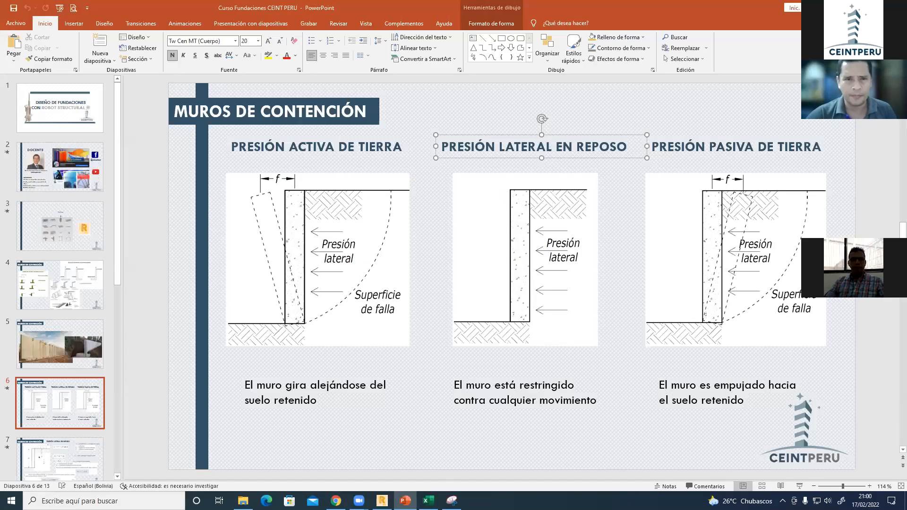
key("shift+F5")
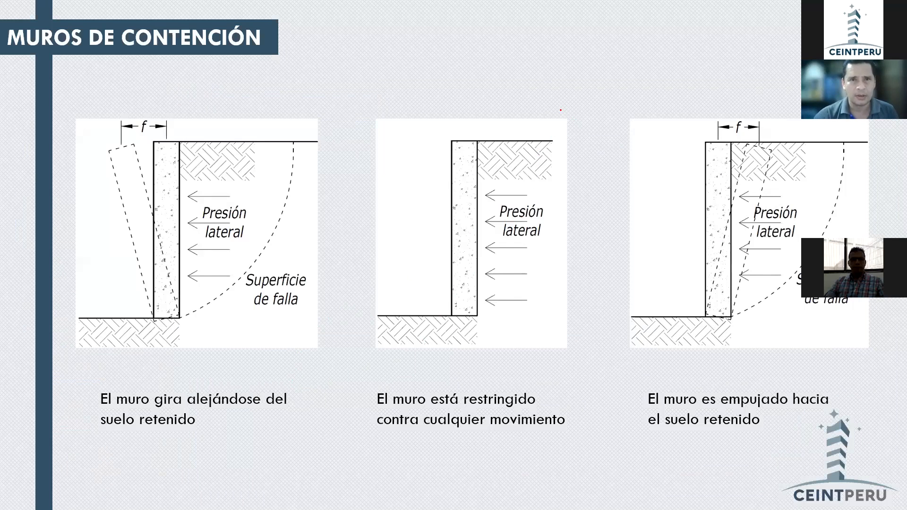
- Sketch a red footing with a column stub above the slide's diagrams and draw four horizontal soil-layer lines beneath it
mouse_move(584, 34)
left_mouse_down()
mouse_move(584, 63)
mouse_move(537, 63)
mouse_move(588, 83)
mouse_move(647, 84)
mouse_move(595, 67)
mouse_move(589, 42)
left_mouse_up()
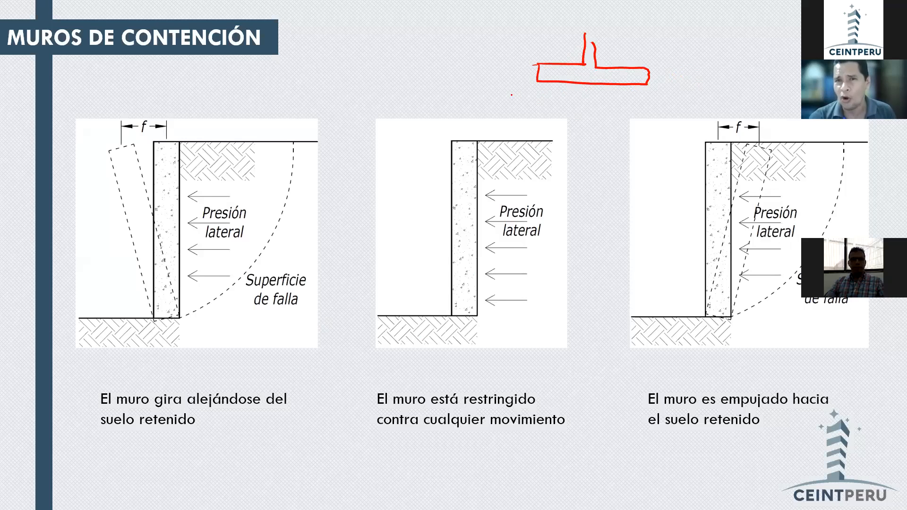
left_click_drag(504, 99, 680, 101)
left_click_drag(498, 118, 650, 121)
left_click_drag(494, 139, 652, 144)
left_click_drag(496, 161, 639, 164)
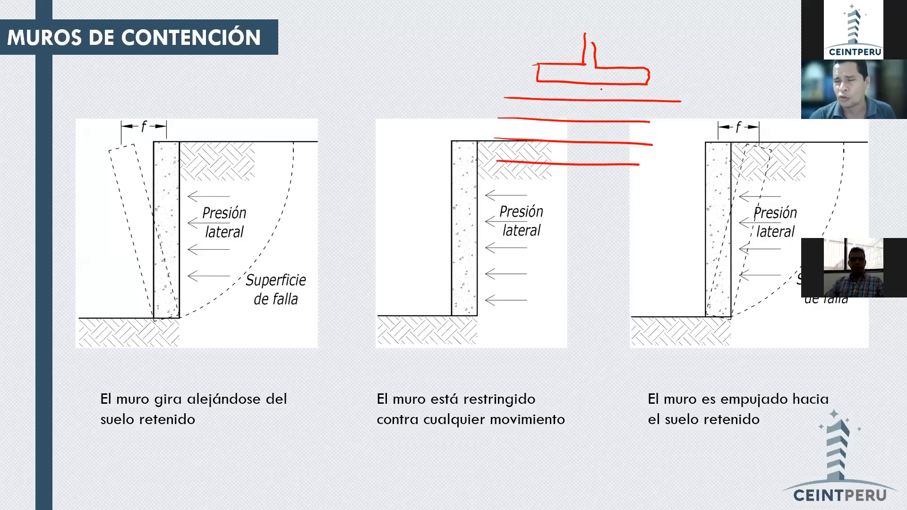